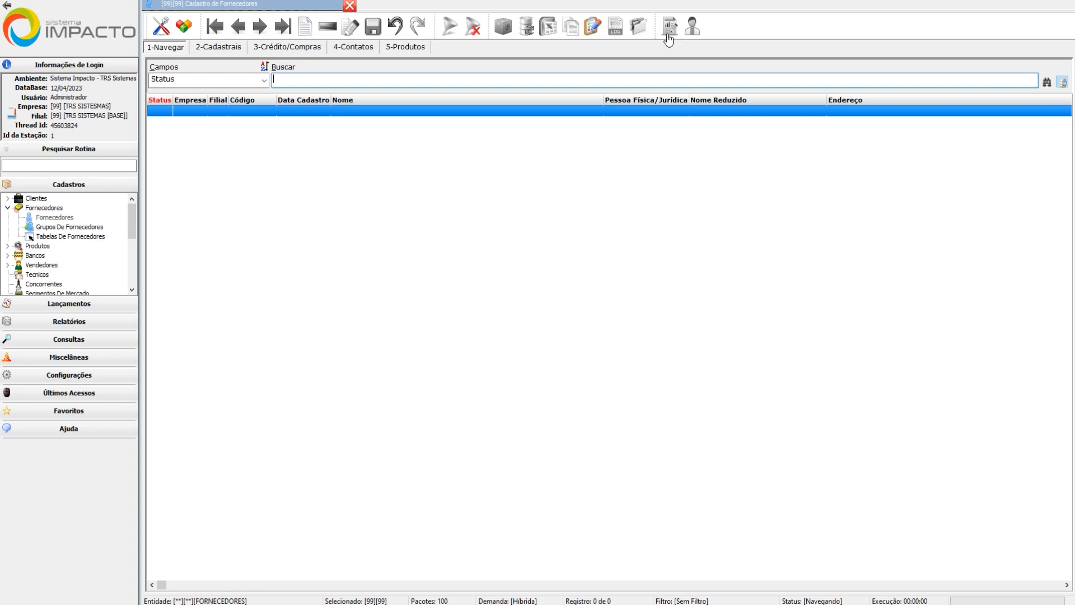
Step: Start a new supplier record with person type 0=Física
{"action": "left_click", "coordinate": [305, 28]}
{"action": "left_click", "coordinate": [433, 78]}
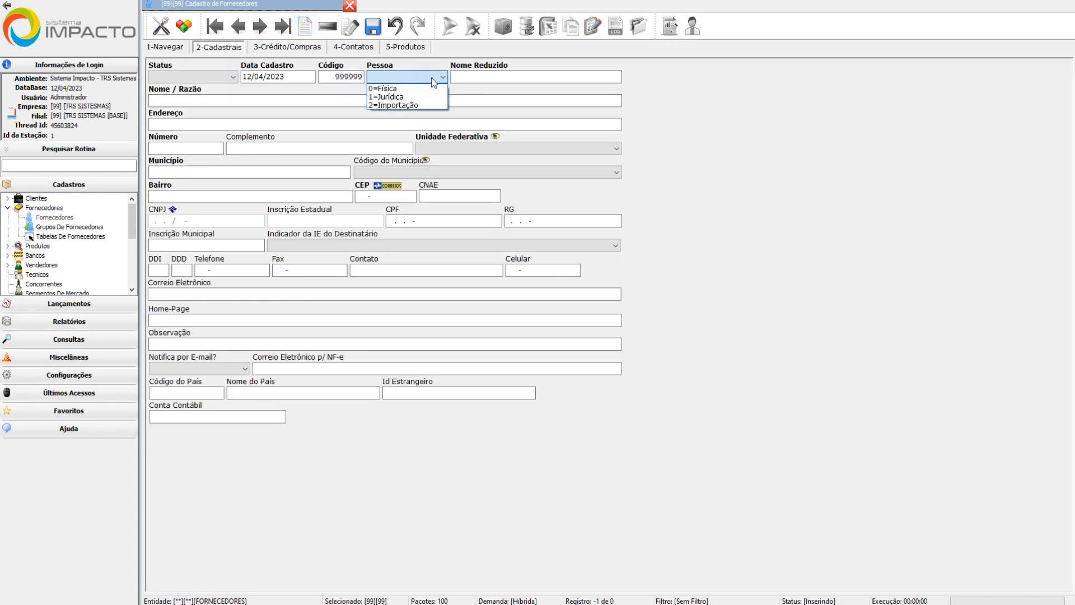
{"action": "key", "text": "Tab"}
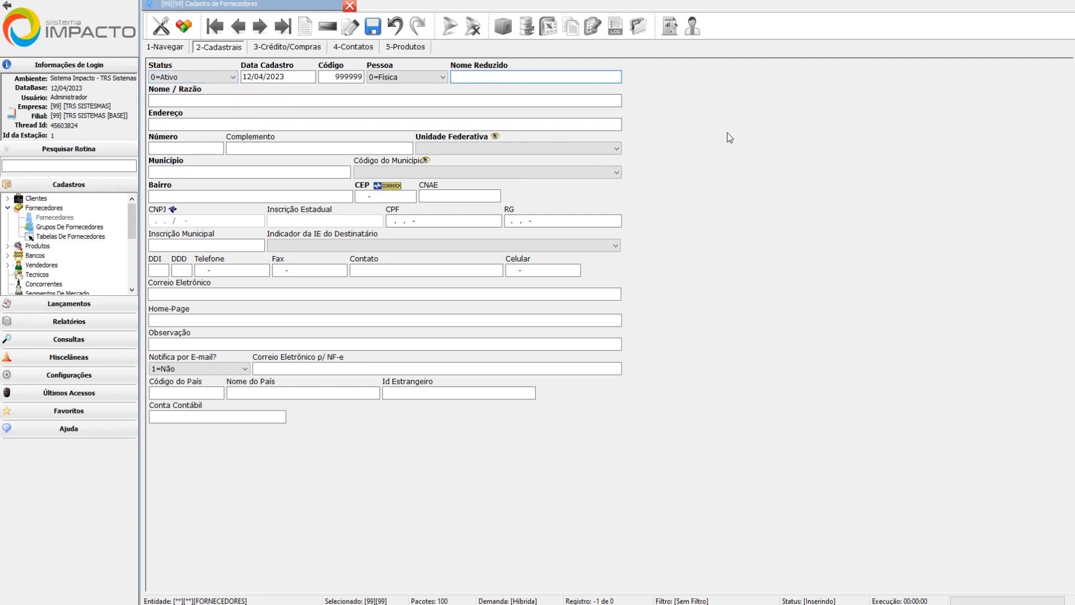
Step: Enter FORNECEDOR A as the Nome Reduzido and copy it into Nome / Razão
{"action": "type", "text": "FORNECEDOR A"}
{"action": "key", "text": "shift+Home"}
{"action": "key", "text": "ctrl+c"}
{"action": "key", "text": "Tab"}
{"action": "key", "text": "ctrl+v"}
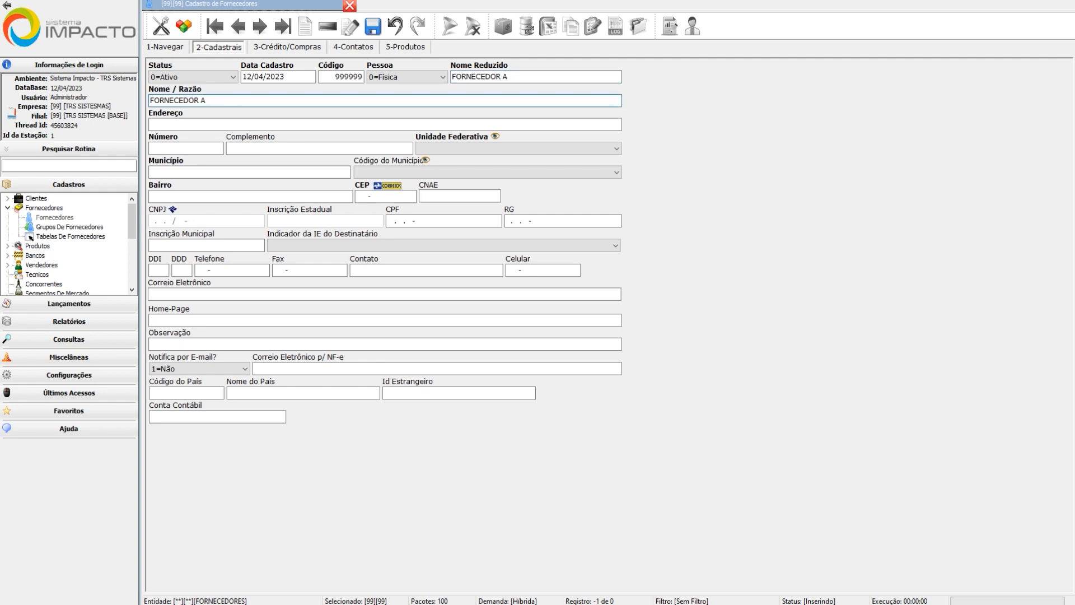
{"action": "key", "text": "Tab"}
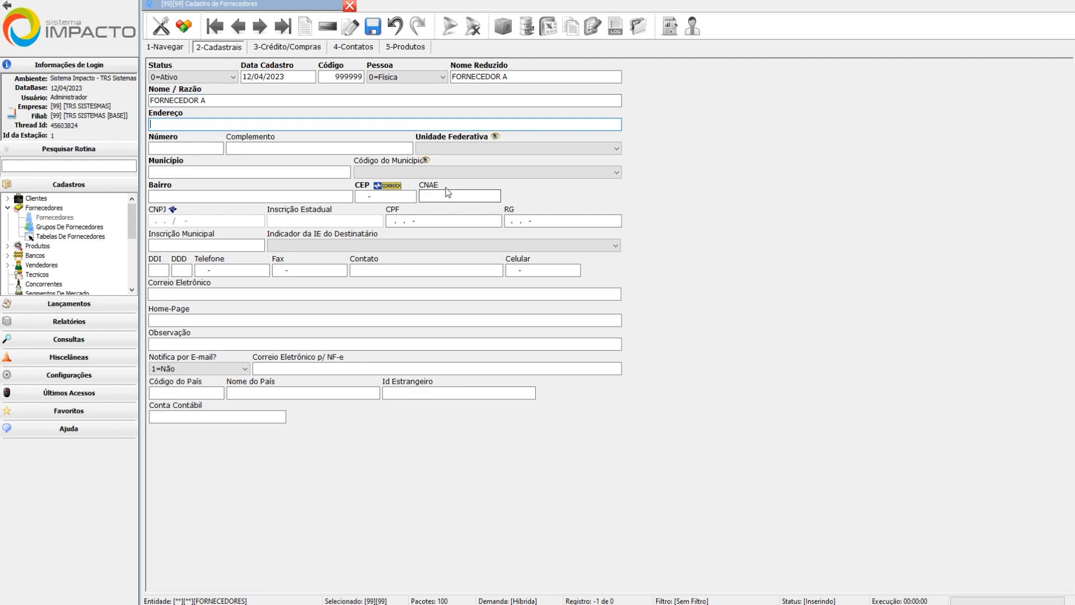
{"action": "left_click", "coordinate": [410, 193]}
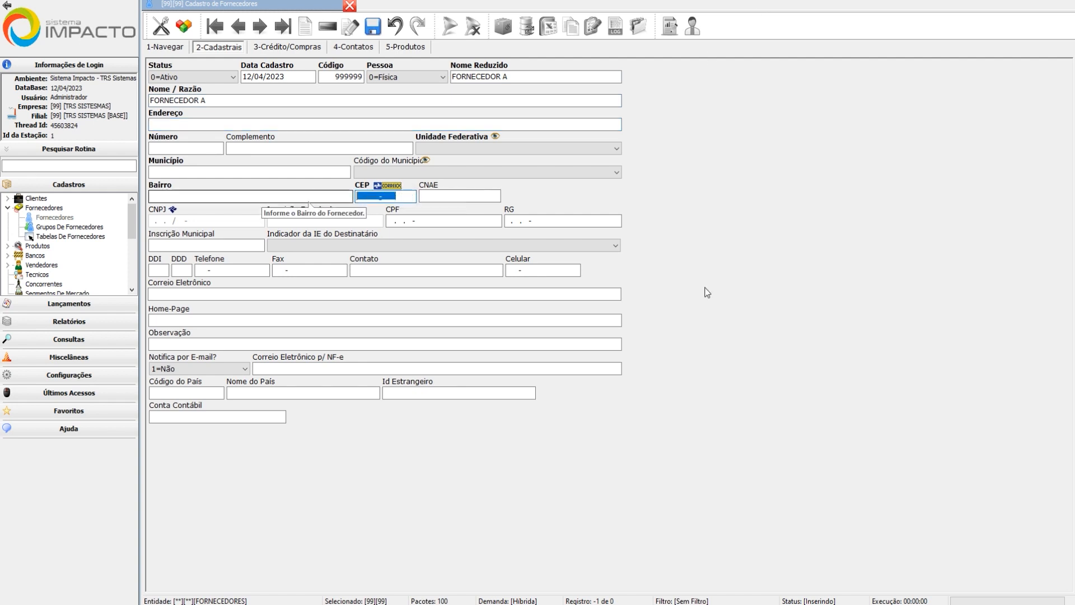
{"action": "type", "text": "07"}
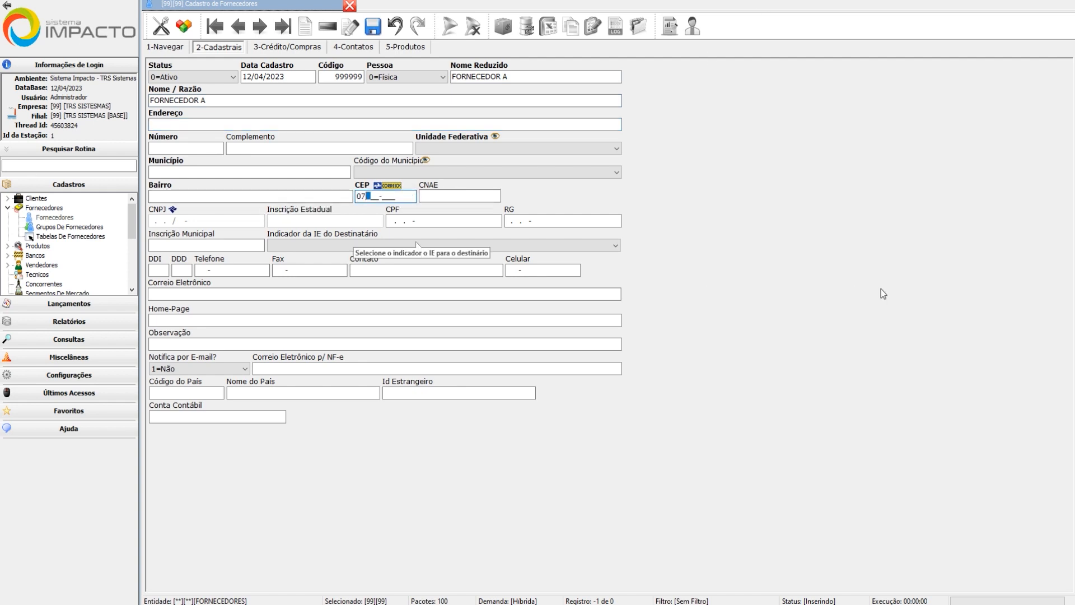
{"action": "type", "text": "115-000"}
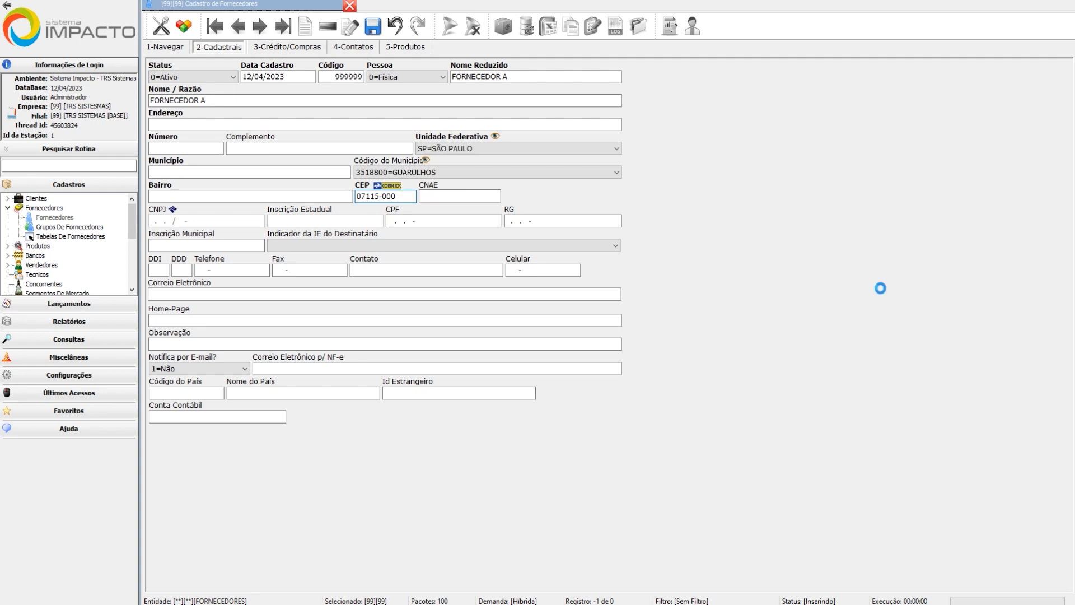
{"action": "left_click", "coordinate": [200, 150]}
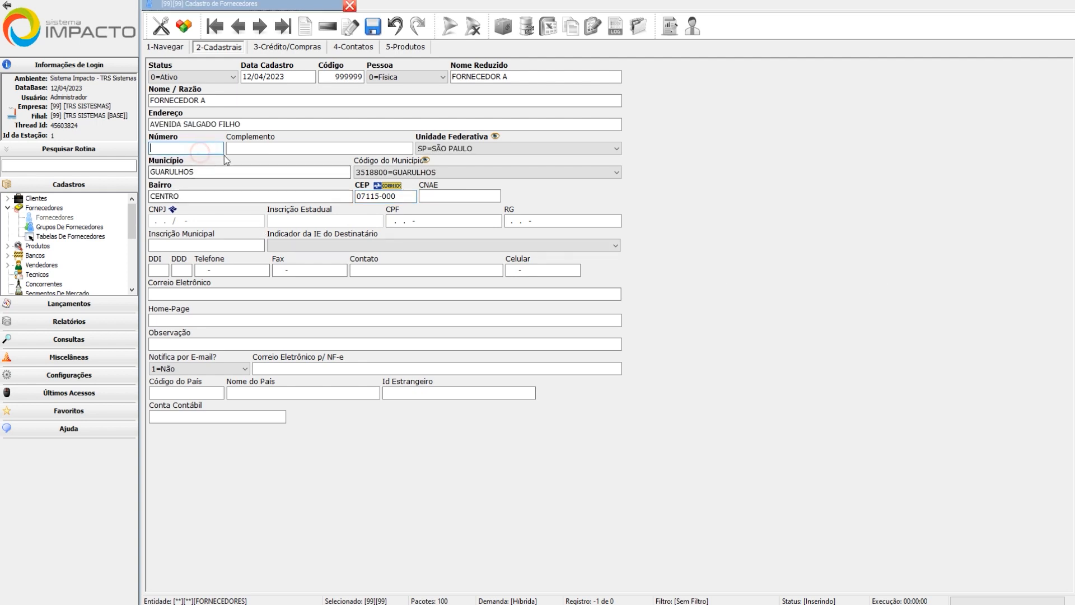
{"action": "type", "text": "252"}
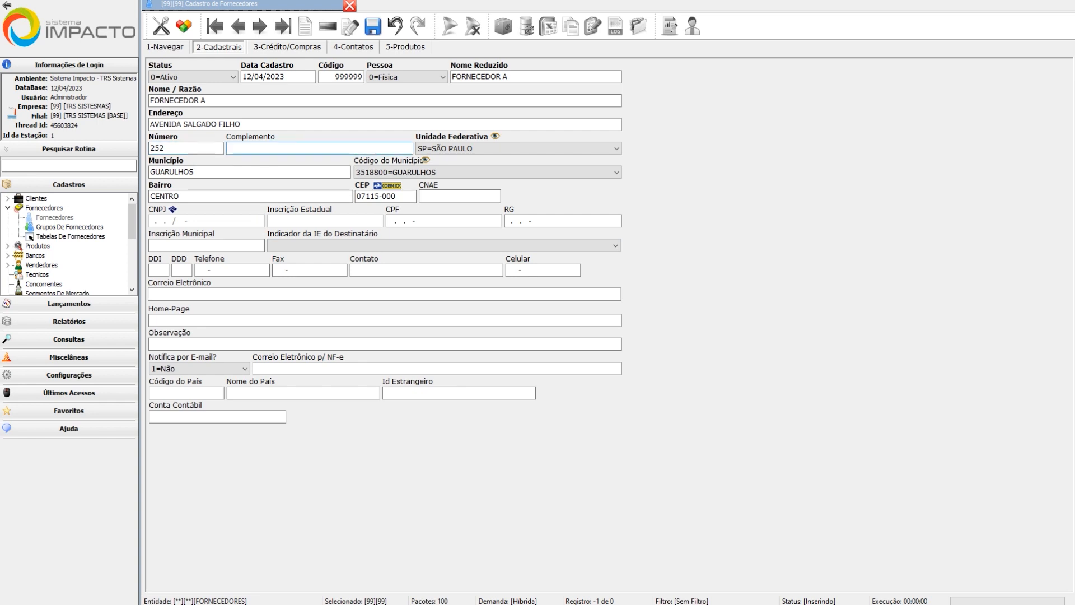
Step: Leave CPF, RG and municipal registration as they are; set Indicador da IE do Destinatário to 9=Não Contribuinte
{"action": "left_click", "coordinate": [395, 226]}
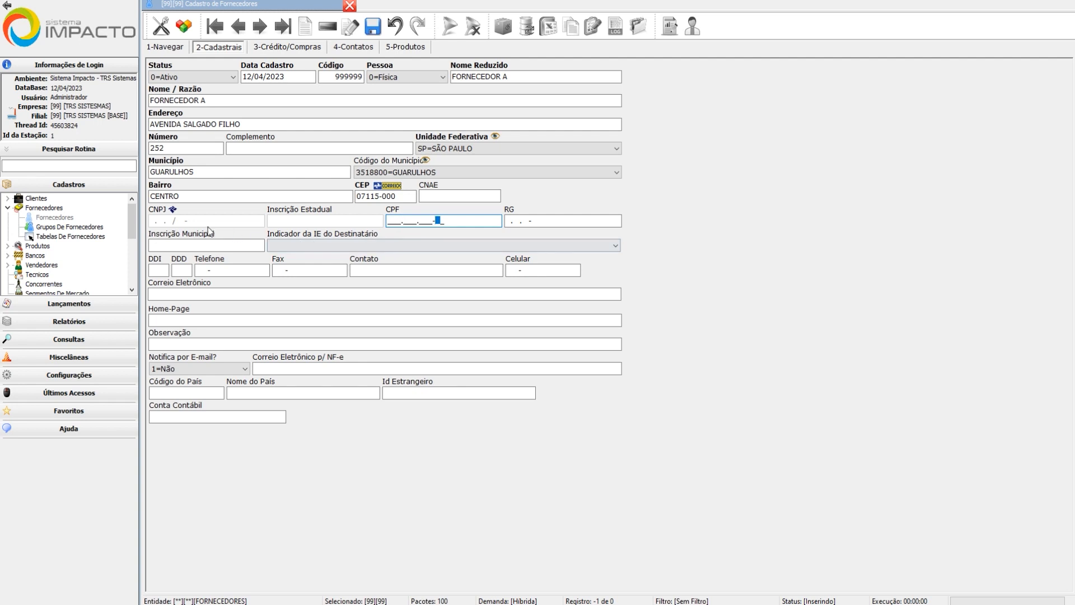
{"action": "left_click", "coordinate": [512, 223]}
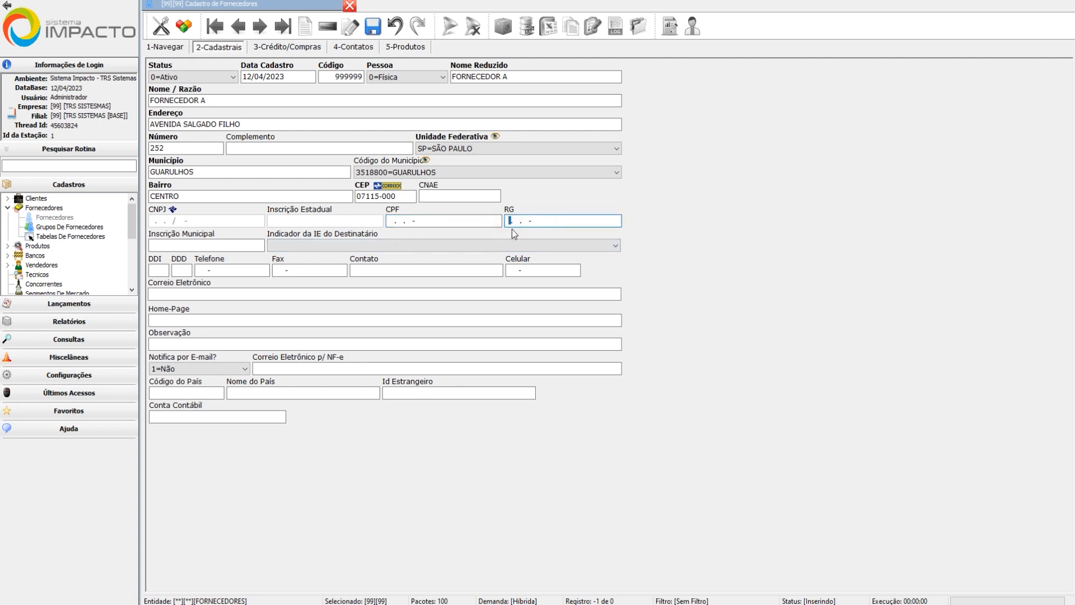
{"action": "left_click", "coordinate": [226, 245]}
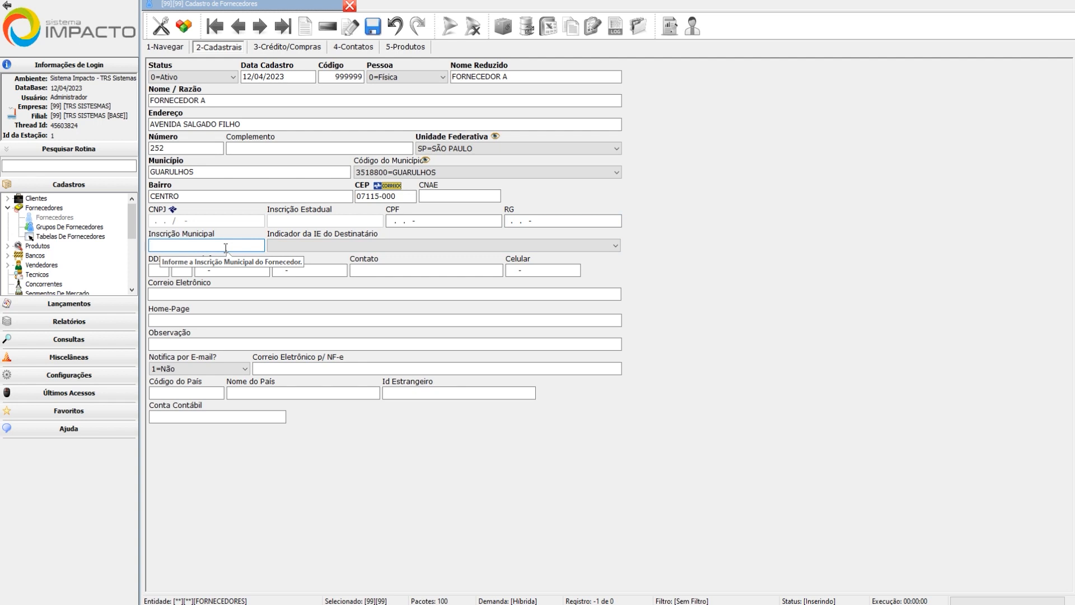
{"action": "left_click", "coordinate": [402, 248]}
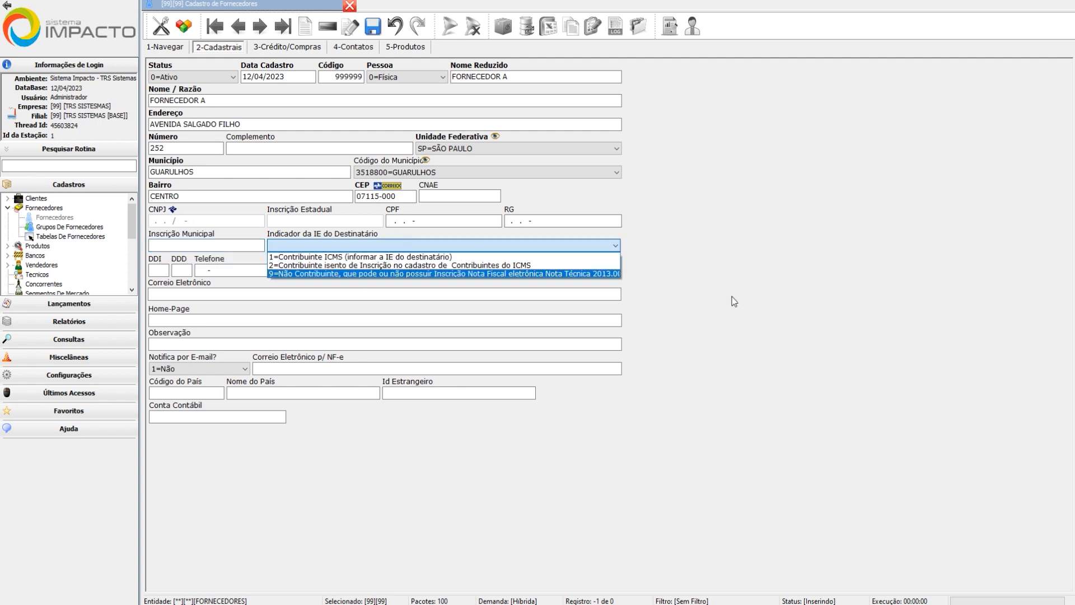
{"action": "key", "text": "9"}
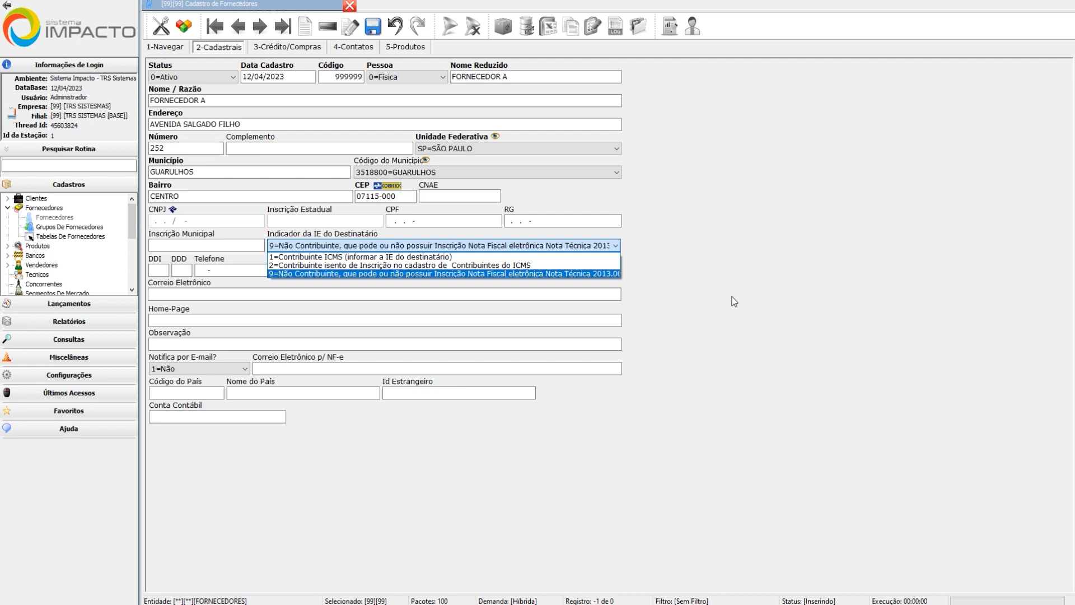
{"action": "key", "text": "Tab"}
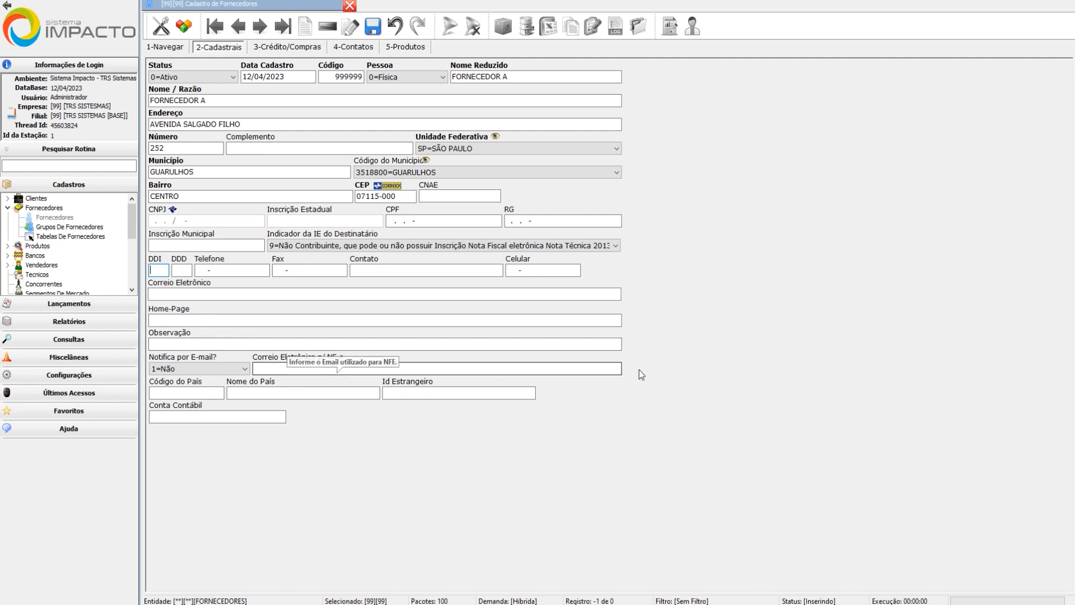
{"action": "left_click", "coordinate": [223, 368]}
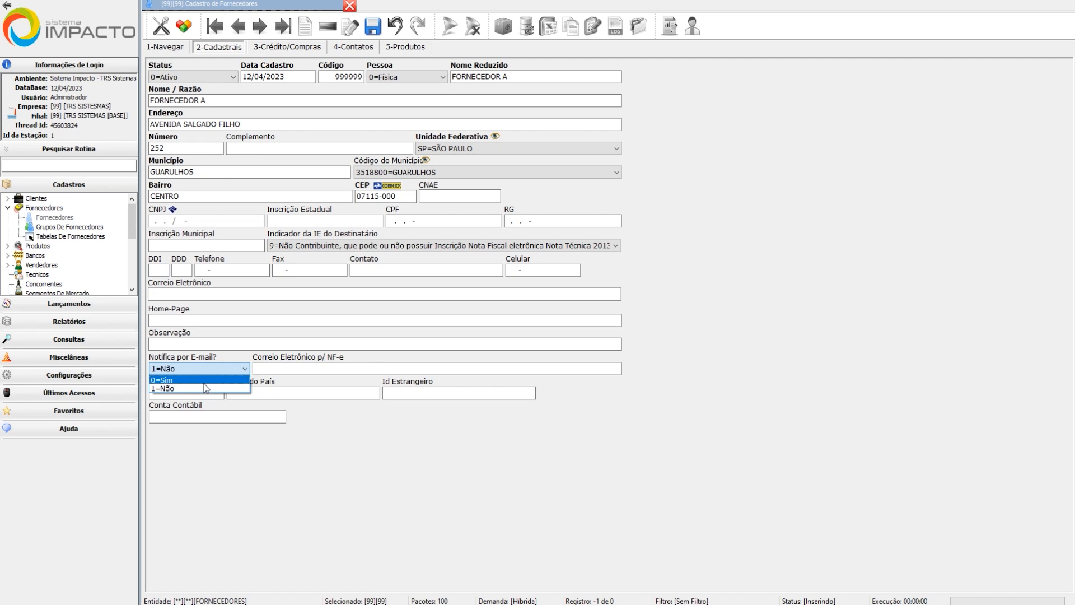
{"action": "left_click", "coordinate": [621, 423]}
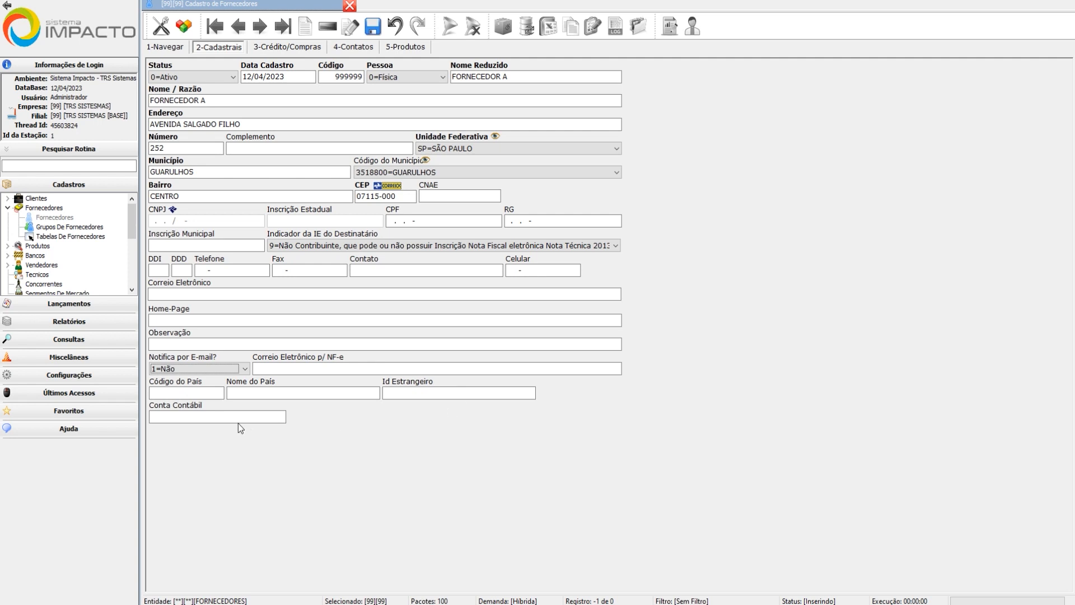
{"action": "left_click", "coordinate": [409, 77]}
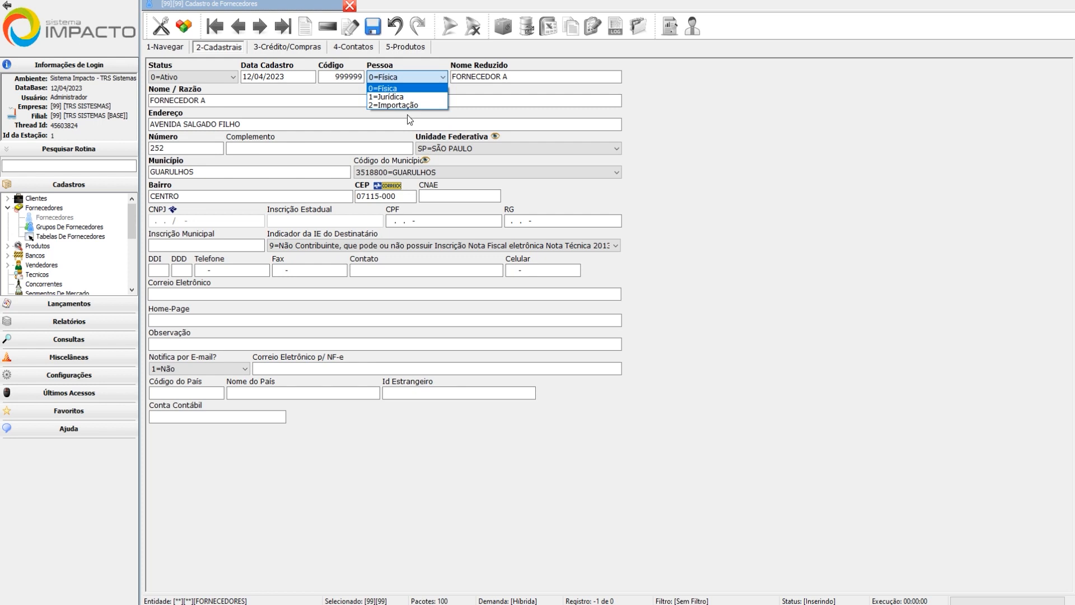
{"action": "left_click", "coordinate": [753, 158]}
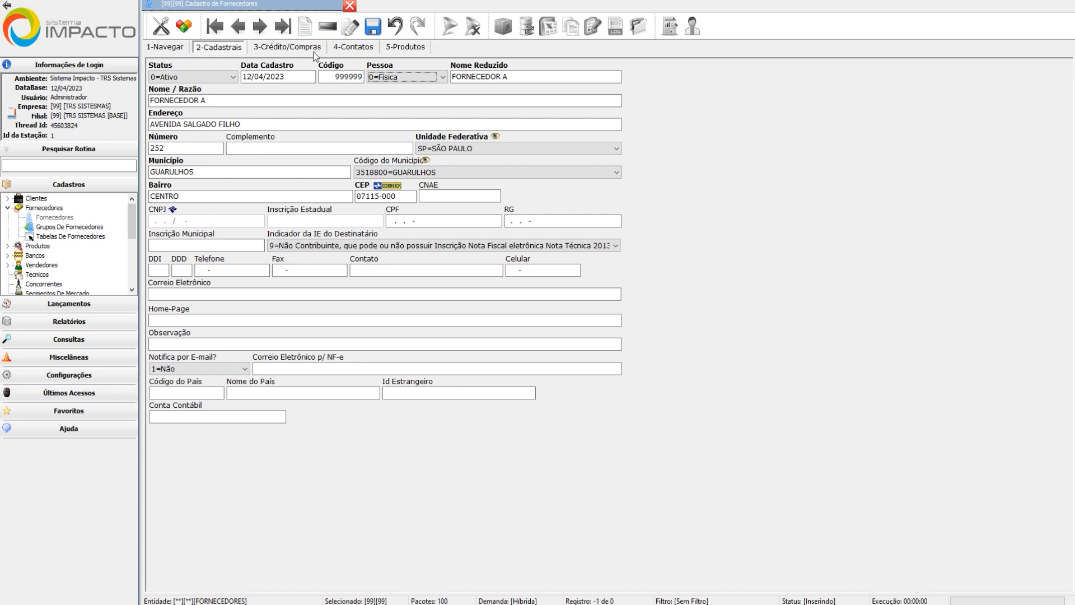
Step: Save FORNECEDOR A as supplier code 4 and bring up its credit and purchase details
{"action": "left_click", "coordinate": [372, 26]}
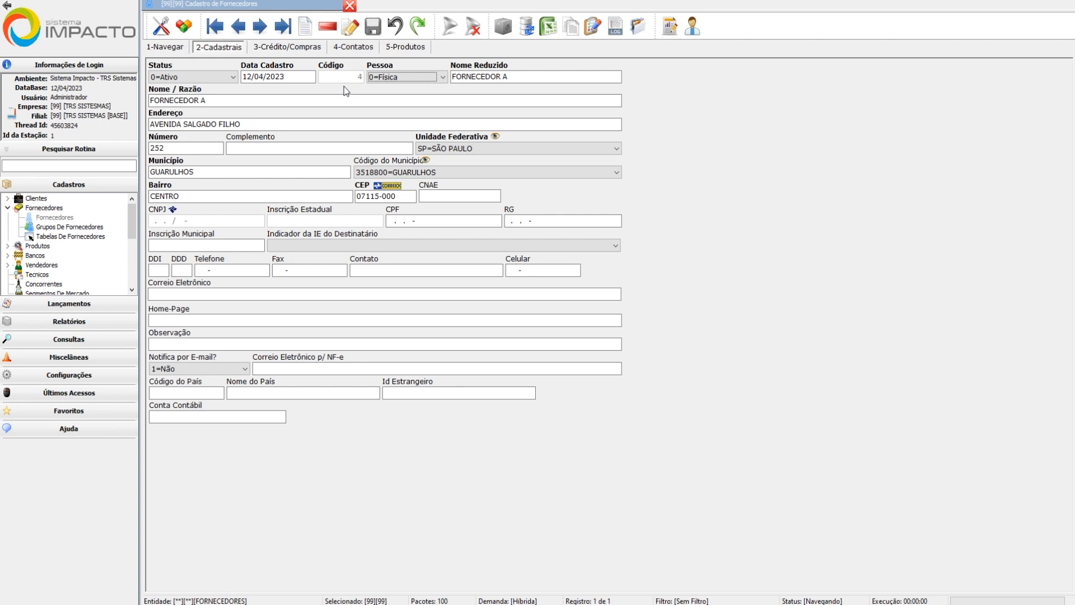
{"action": "left_click", "coordinate": [302, 49]}
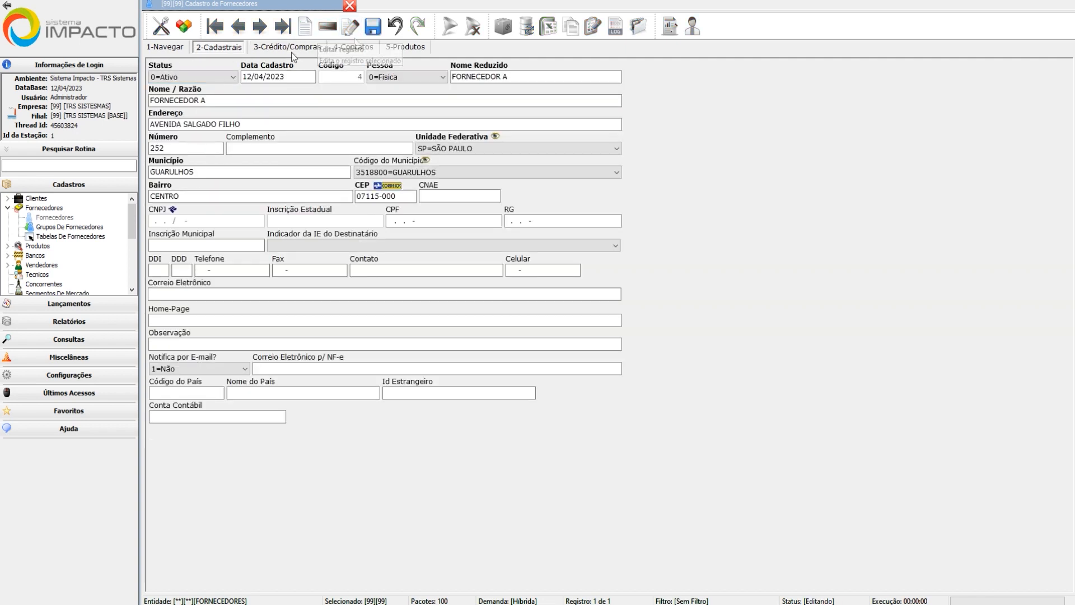
Step: Enter a 1.000 credit limit with expiry date 01/01/2024
{"action": "type", "text": "1.00"}
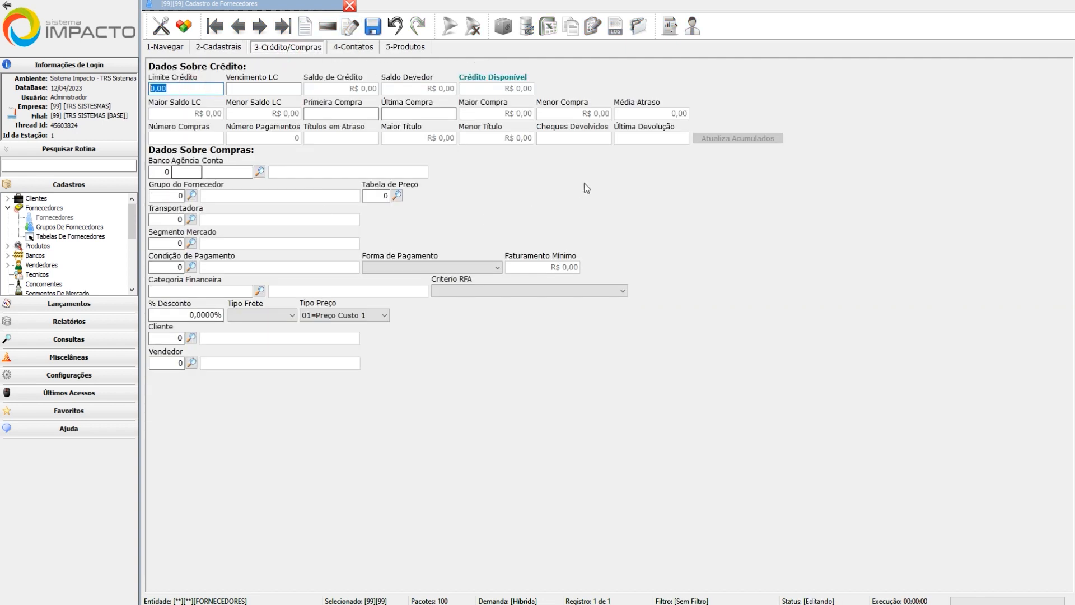
{"action": "type", "text": "0"}
{"action": "key", "text": "Tab"}
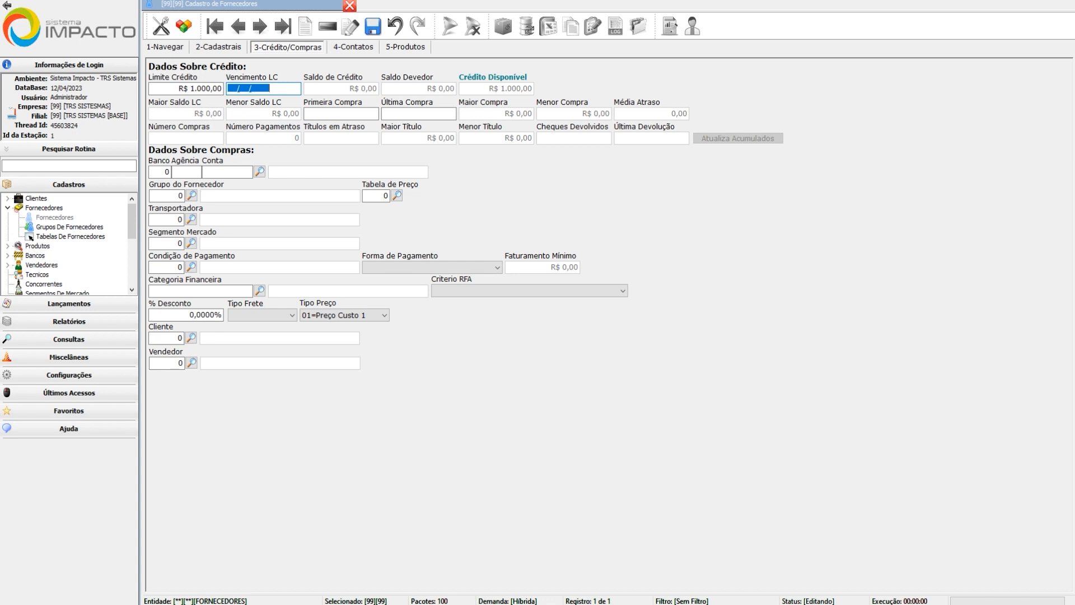
{"action": "type", "text": "01/01/"}
{"action": "type", "text": "2024"}
{"action": "key", "text": "Tab"}
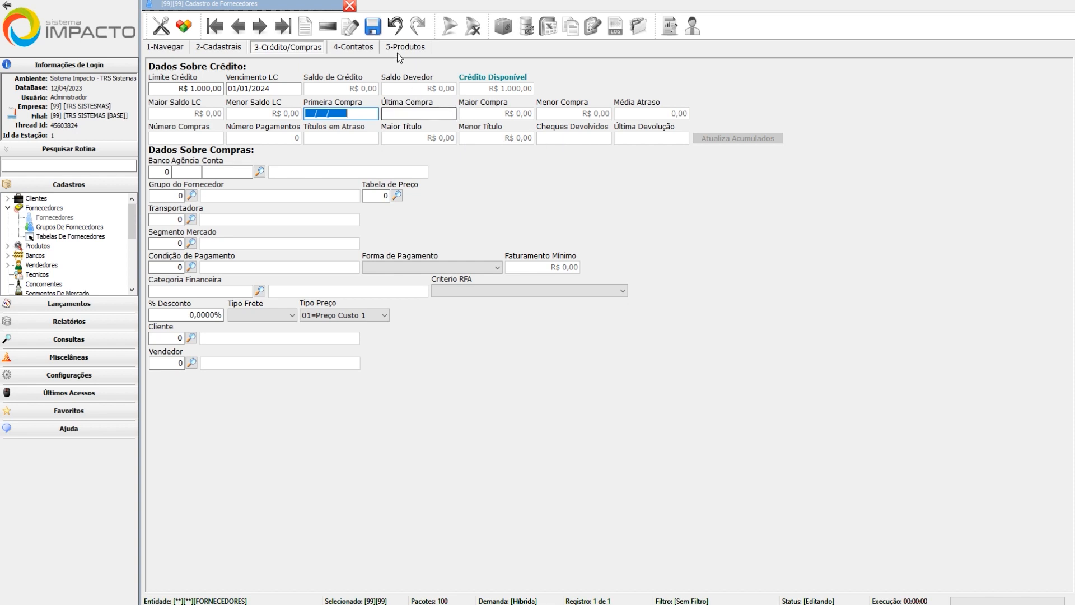
Step: Save the R$ 1.000,00 credit limit and its 01/01/2024 expiry
{"action": "left_click", "coordinate": [373, 27]}
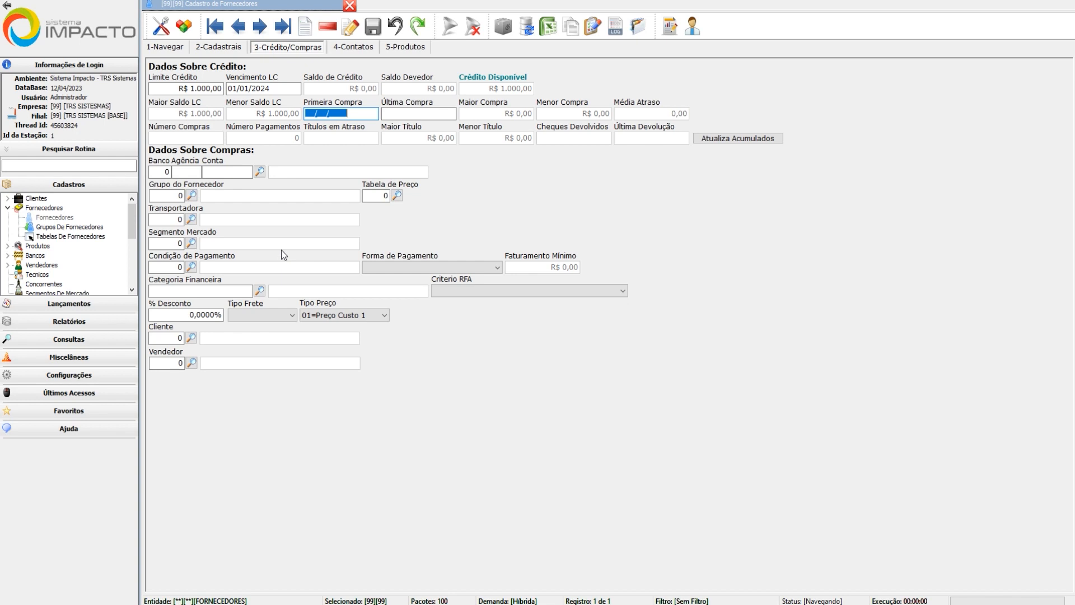
{"action": "left_click", "coordinate": [170, 195]}
Step: Edit the record to set carrier 1 PROPRIO and payment condition 1 À VISTA
{"action": "left_click", "coordinate": [292, 49]}
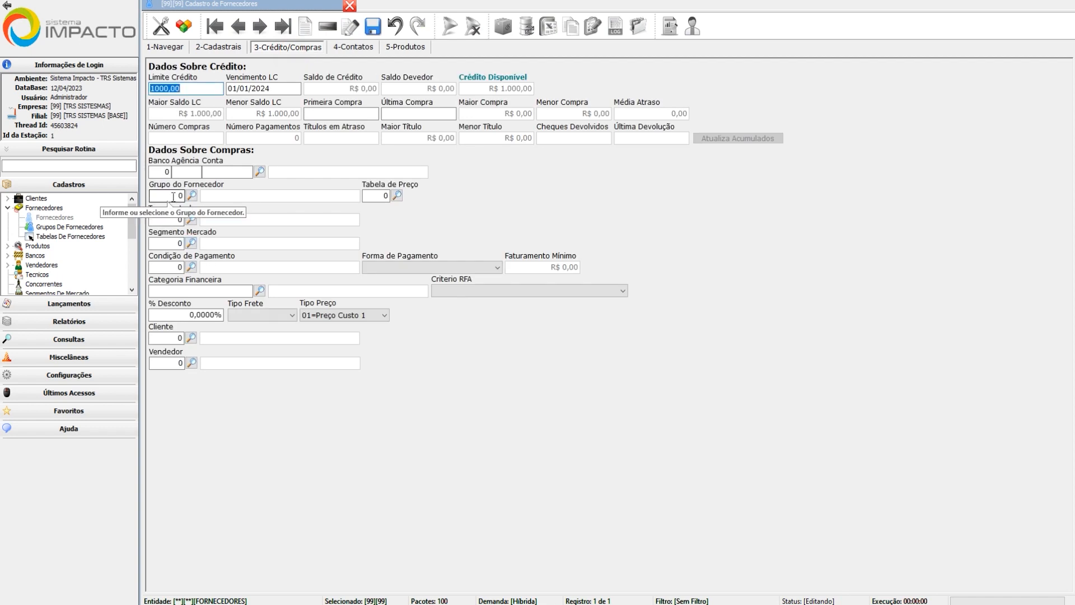
{"action": "left_click", "coordinate": [168, 220]}
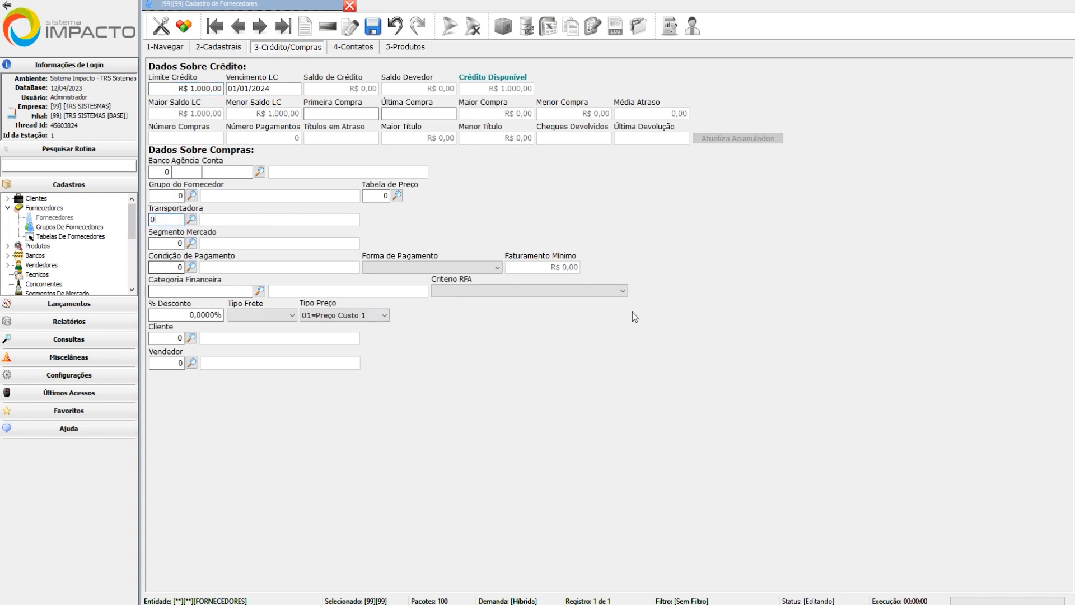
{"action": "key", "text": "BackSpace"}
{"action": "key", "text": "Tab"}
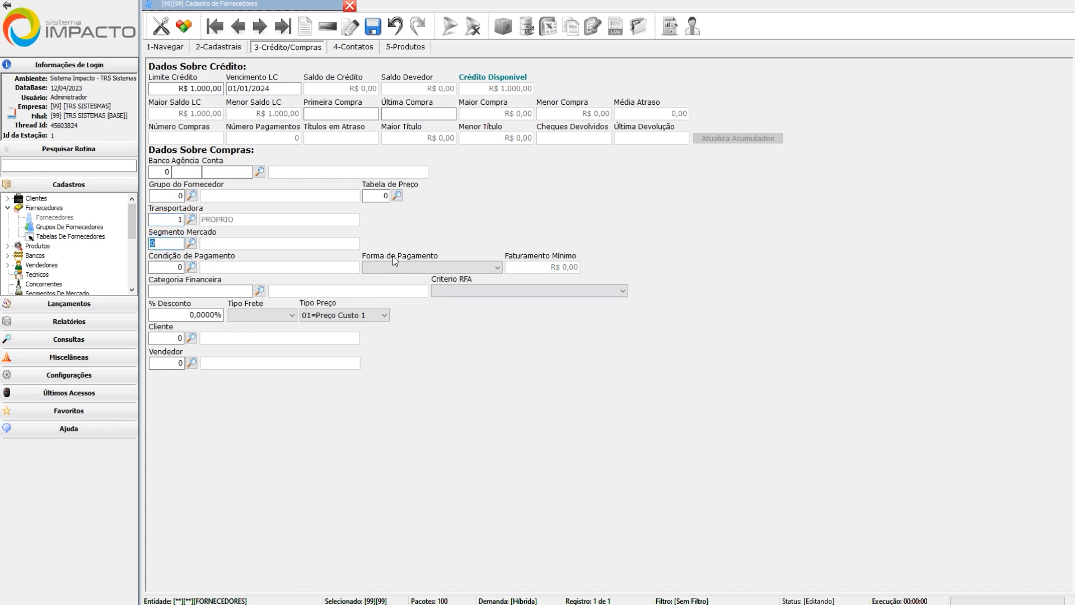
{"action": "left_click", "coordinate": [165, 267]}
{"action": "type", "text": "1"}
{"action": "key", "text": "Tab"}
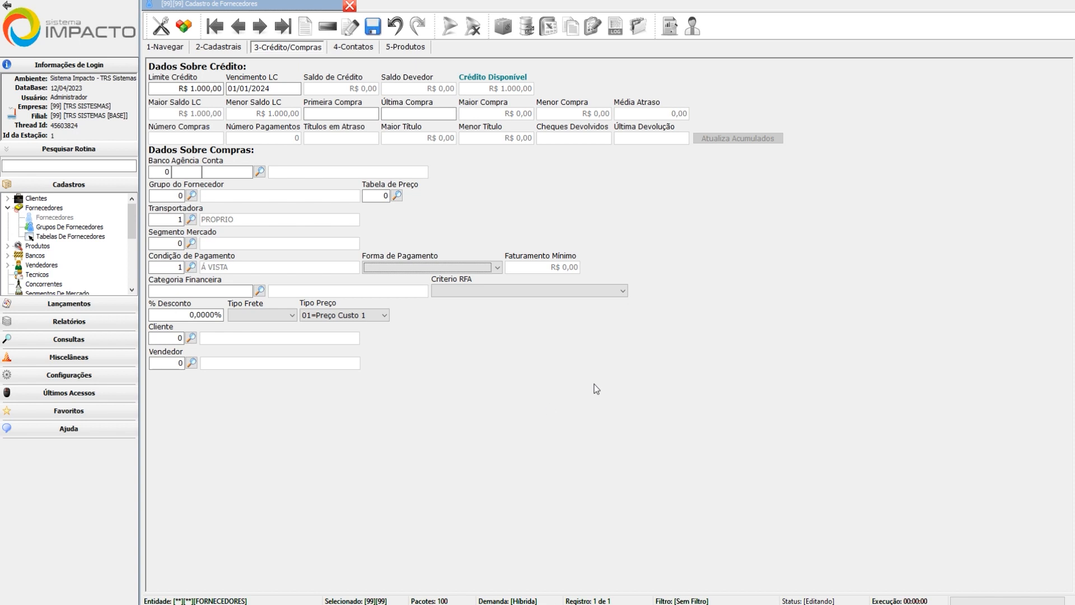
Step: Choose 01=DINHEIRO as the Forma de Pagamento
{"action": "left_click", "coordinate": [414, 261]}
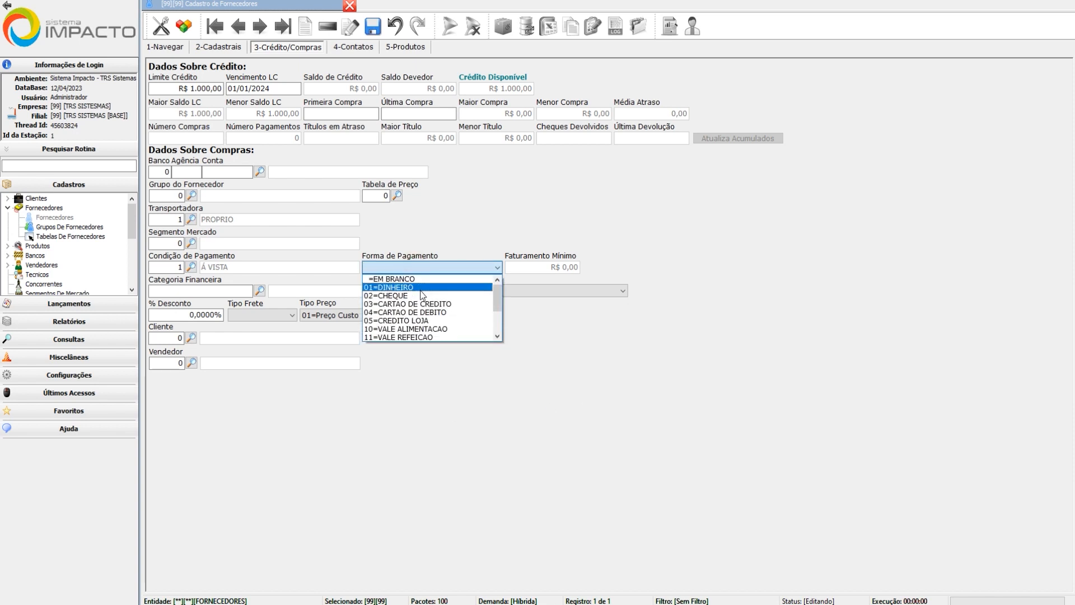
{"action": "left_click", "coordinate": [421, 289]}
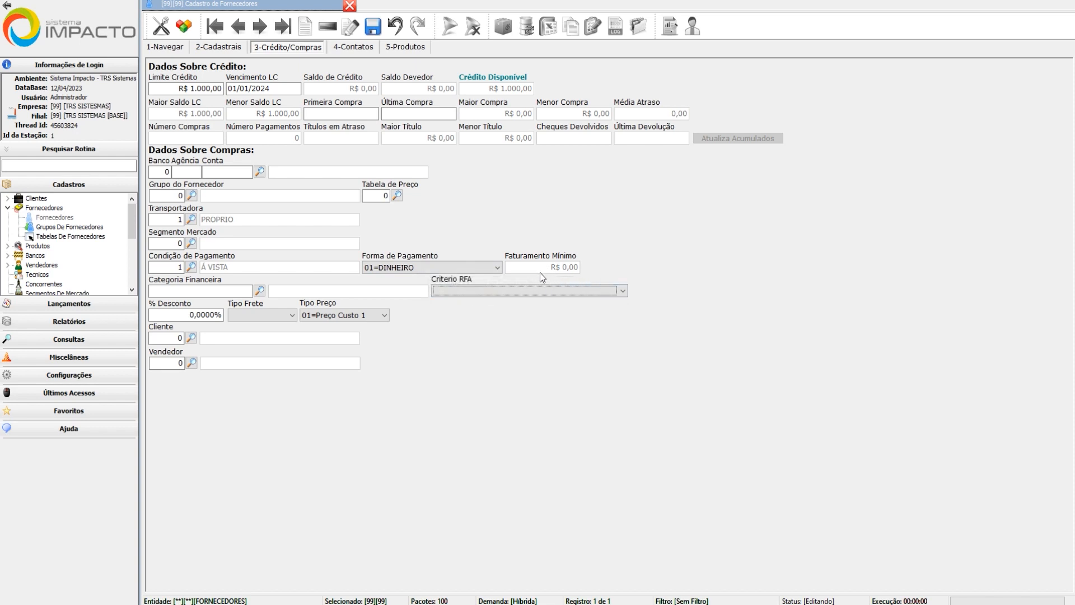
{"action": "left_click", "coordinate": [213, 291]}
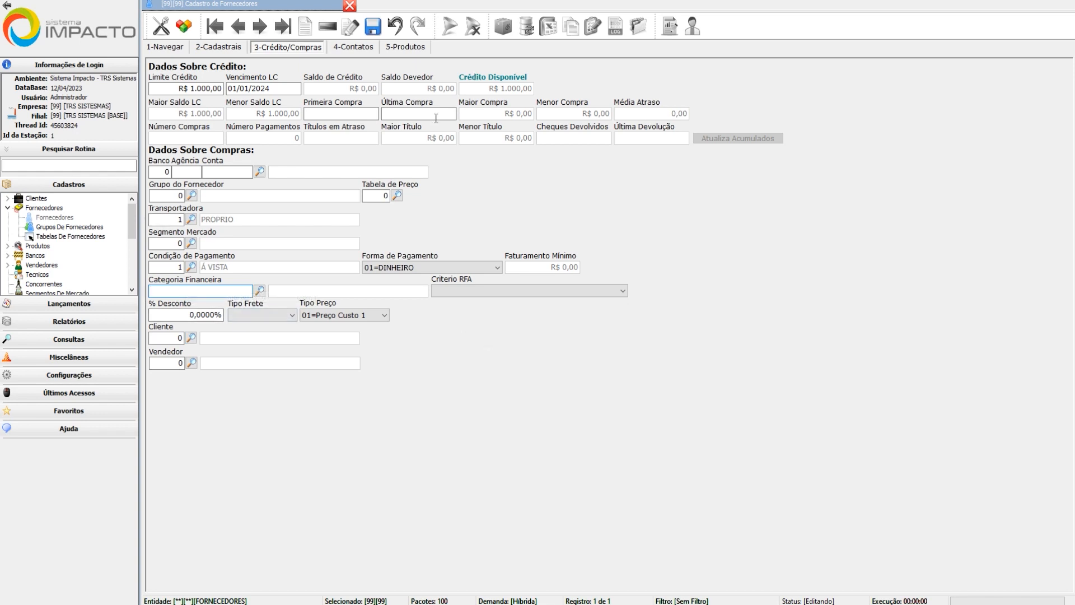
Step: Choose 0=CIF (Emitente) as the Tipo Frete
{"action": "left_click", "coordinate": [251, 316]}
{"action": "left_click", "coordinate": [259, 327]}
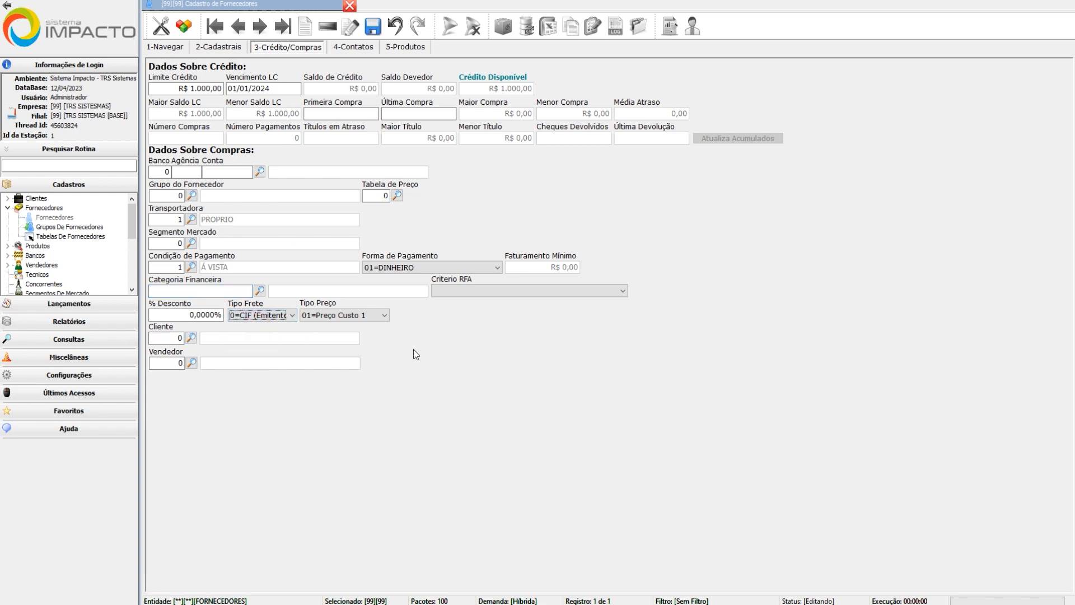
{"action": "key", "text": "Tab"}
{"action": "key", "text": "Tab"}
Step: Save the supplier, then create and confirm a linked client named FORNECEDOR A
{"action": "left_click", "coordinate": [376, 26]}
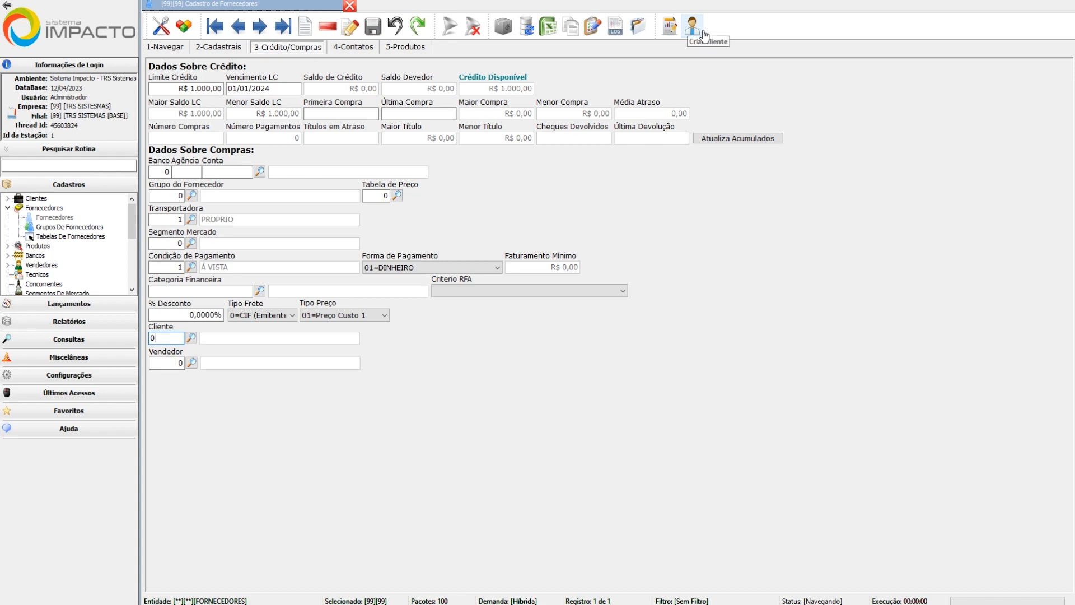
{"action": "left_click", "coordinate": [694, 28]}
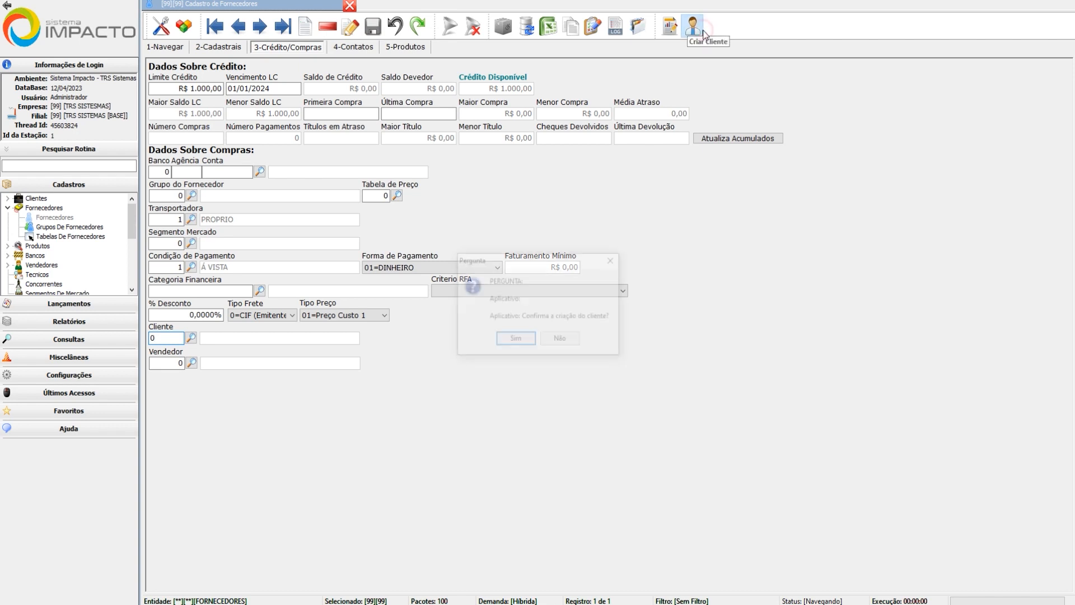
{"action": "left_click", "coordinate": [515, 339]}
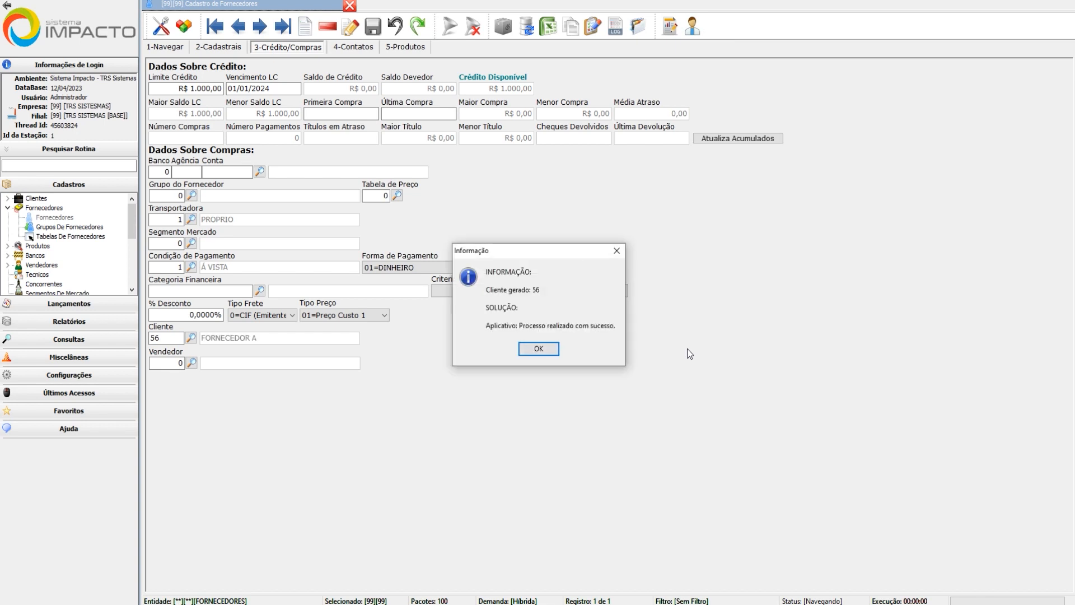
{"action": "key", "text": "Return"}
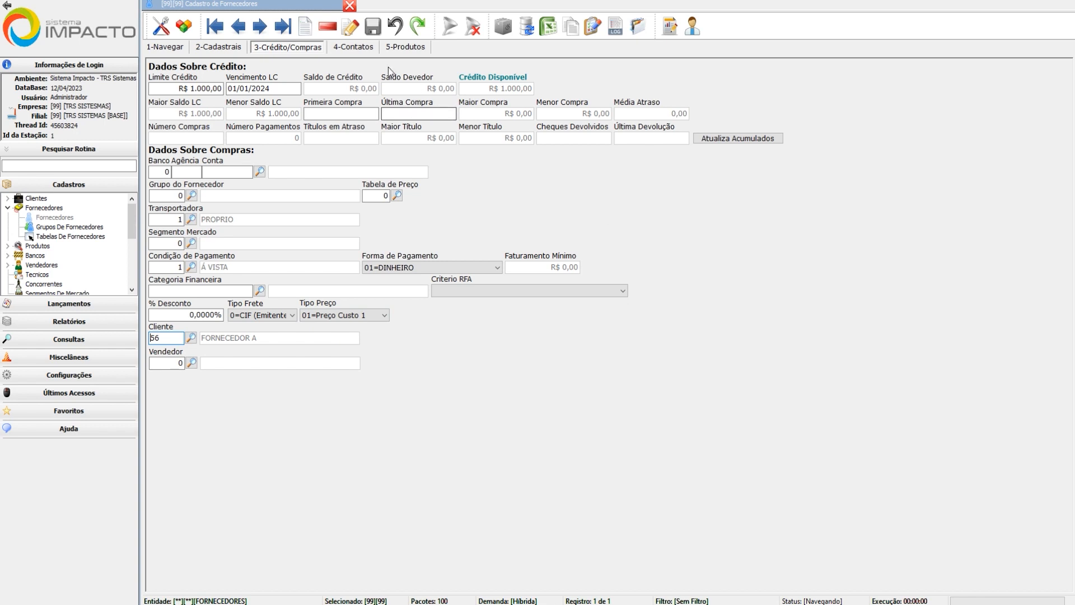
Step: Add contact TESTE with a phone number and contact type 4=Celular
{"action": "left_click", "coordinate": [345, 49]}
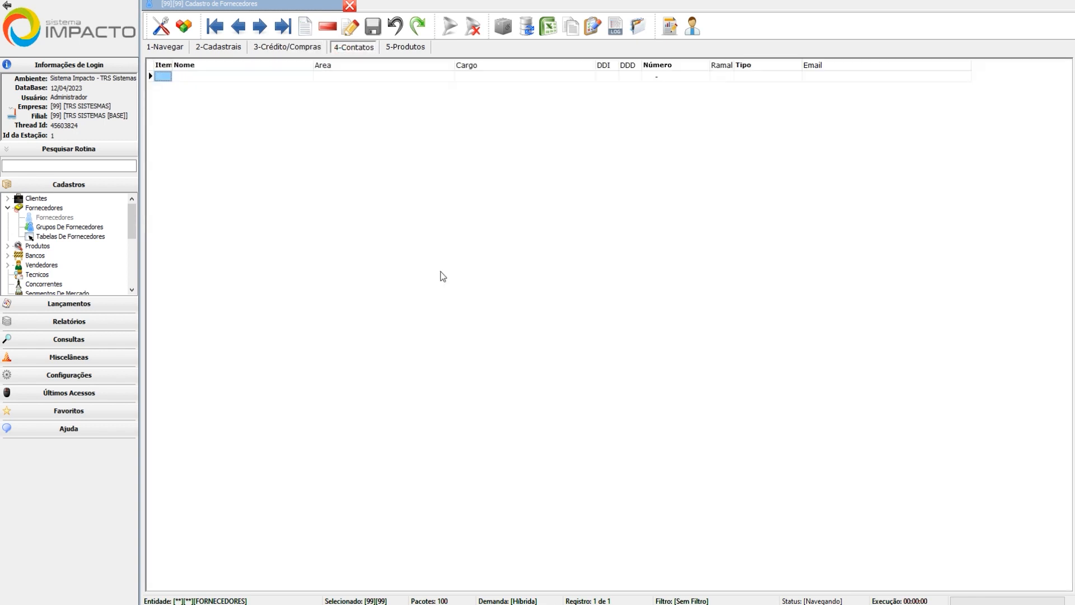
{"action": "left_click", "coordinate": [243, 76]}
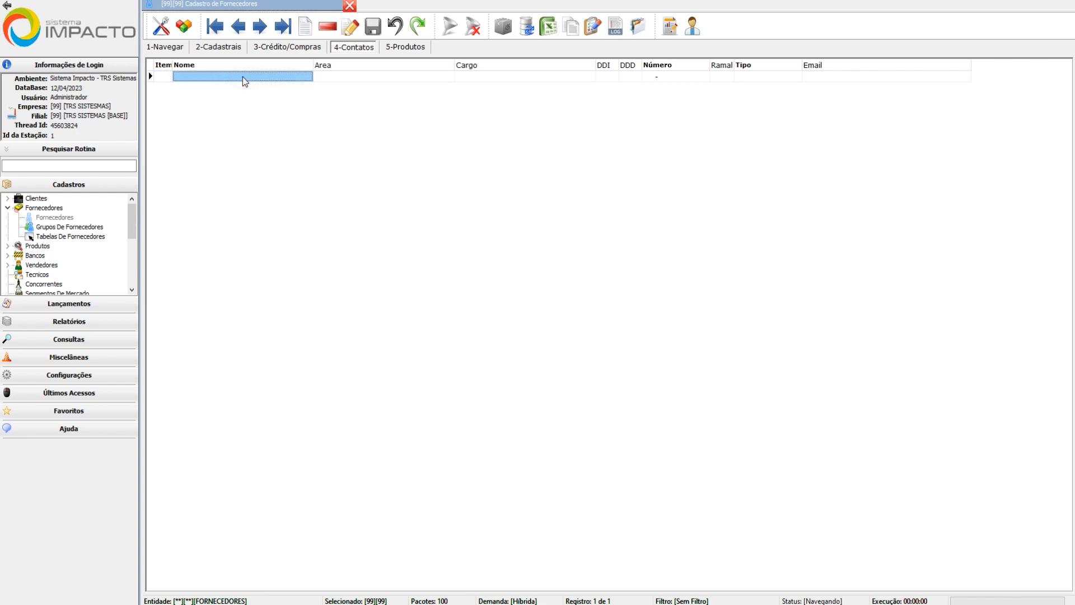
{"action": "type", "text": "TESTE"}
{"action": "key", "text": "Tab"}
{"action": "key", "text": "Tab"}
{"action": "key", "text": "Tab"}
{"action": "key", "text": "Tab"}
{"action": "key", "text": "Tab"}
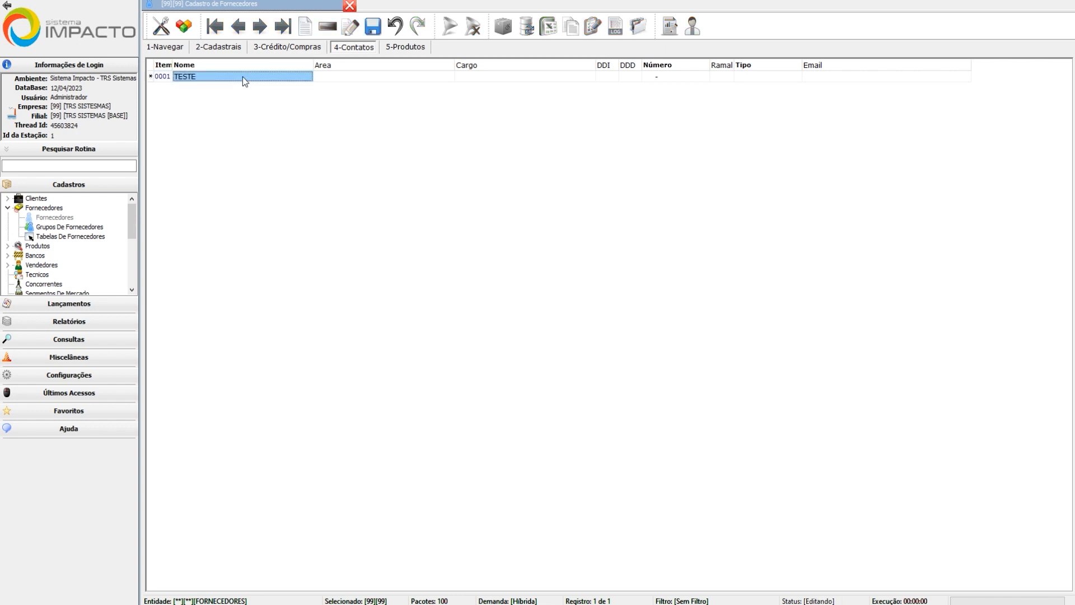
{"action": "type", "text": "9999999999"}
{"action": "key", "text": "Tab"}
{"action": "key", "text": "Tab"}
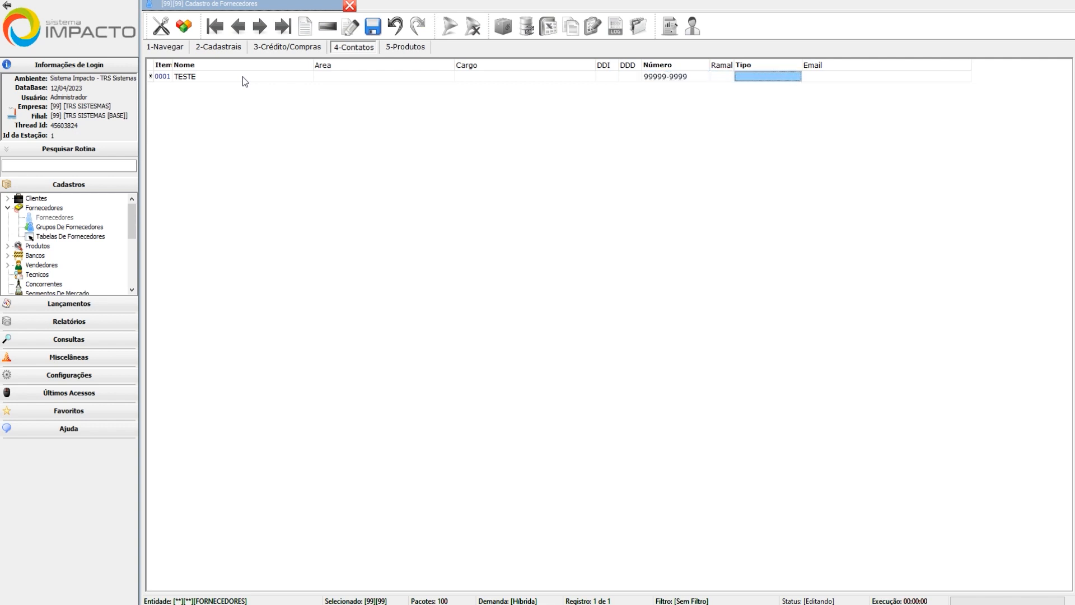
{"action": "left_click", "coordinate": [746, 76]}
{"action": "left_click", "coordinate": [795, 76]}
{"action": "left_click", "coordinate": [792, 87]}
{"action": "left_click", "coordinate": [795, 76]}
{"action": "left_click", "coordinate": [781, 111]}
{"action": "left_click", "coordinate": [819, 77]}
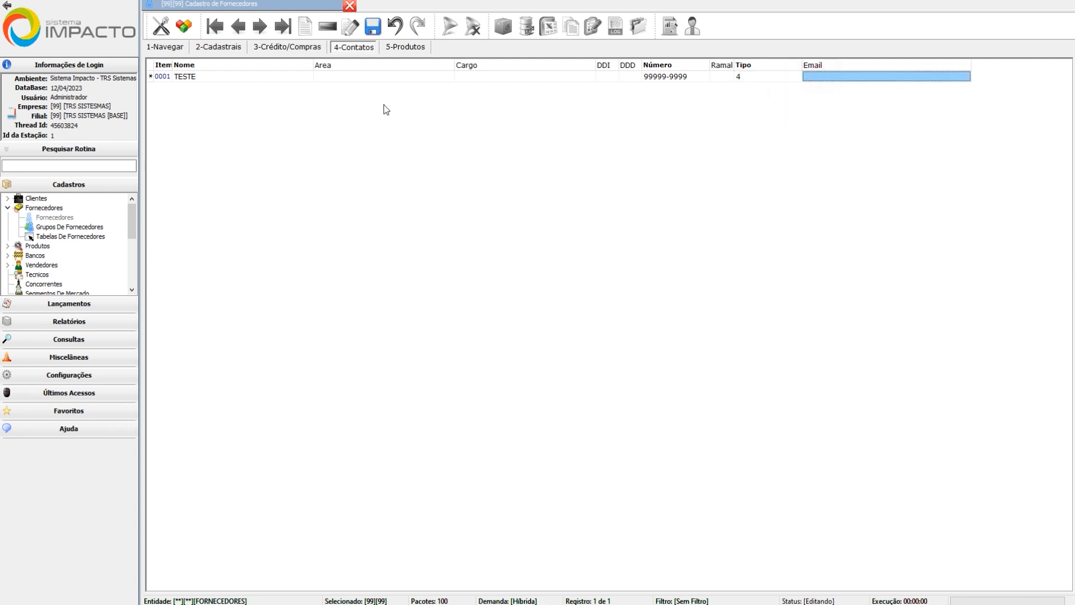
Step: Delete the TESTE contact row and move to the supplier's Produtos list
{"action": "left_click", "coordinate": [261, 78]}
{"action": "key", "text": "Down"}
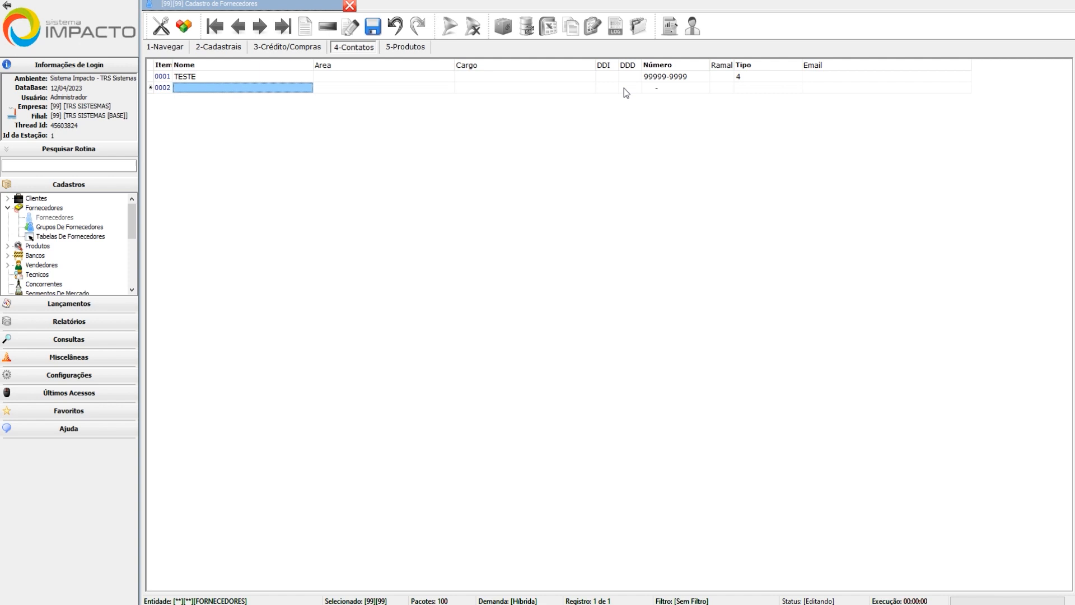
{"action": "key", "text": "Up"}
{"action": "key", "text": "ctrl+Delete"}
{"action": "key", "text": "Return"}
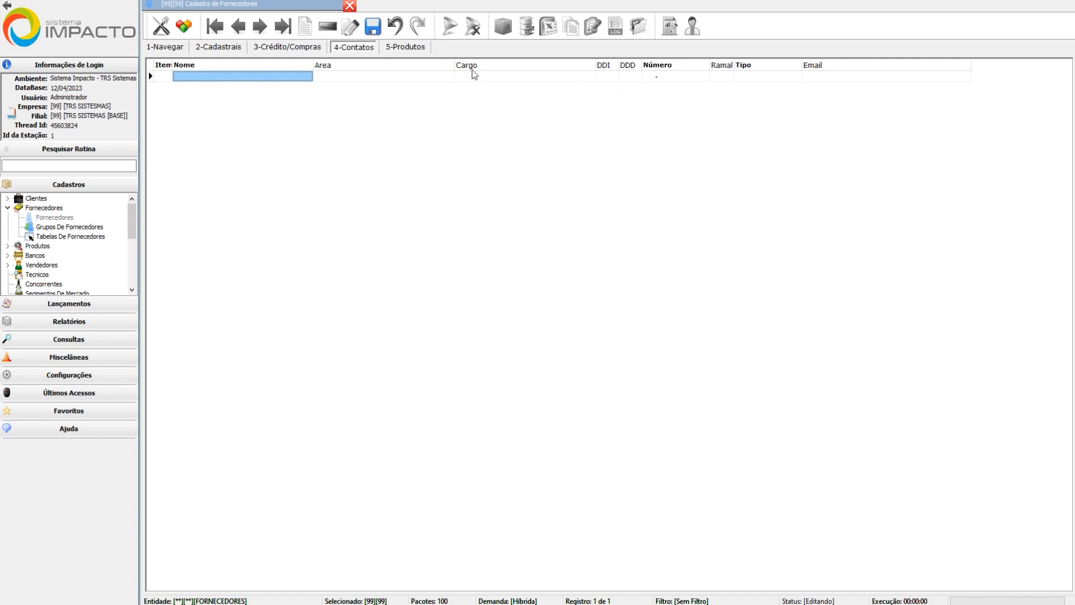
{"action": "left_click", "coordinate": [399, 49]}
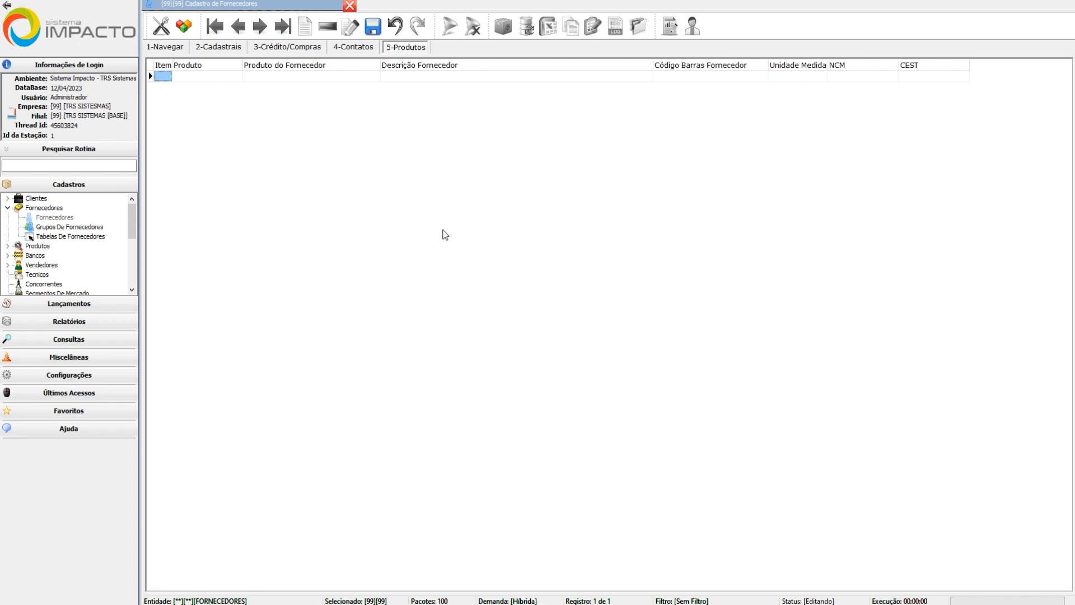
{"action": "key", "text": "Tab"}
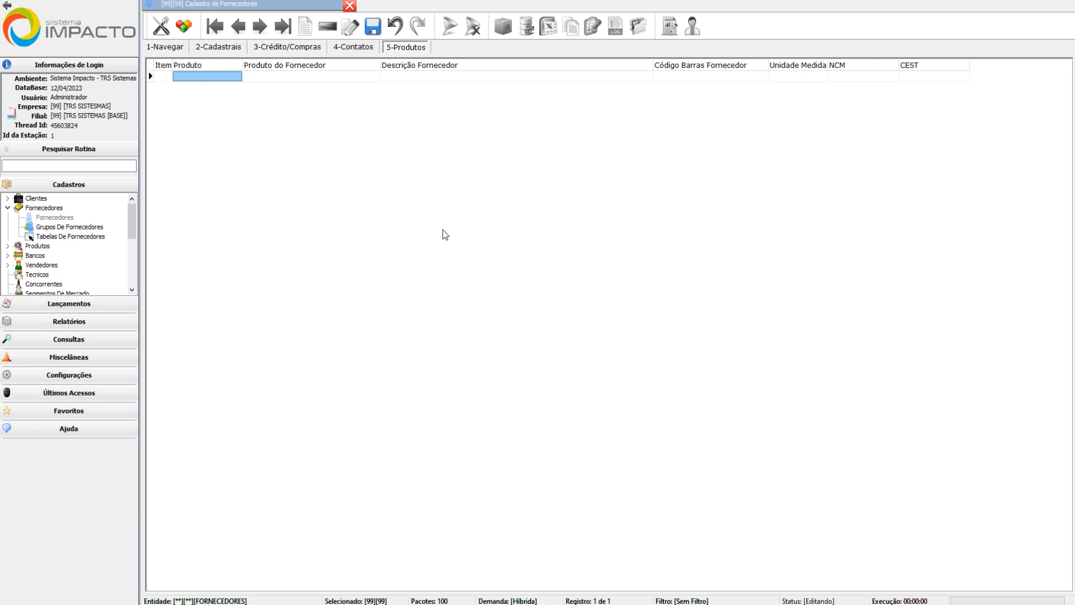
{"action": "key", "text": "Tab"}
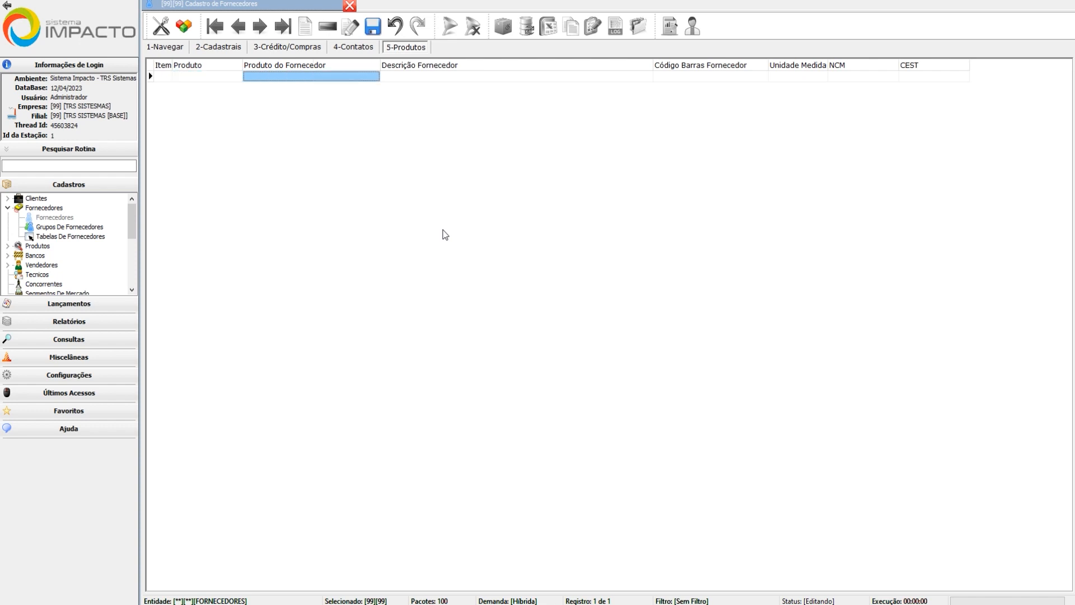
{"action": "key", "text": "Tab"}
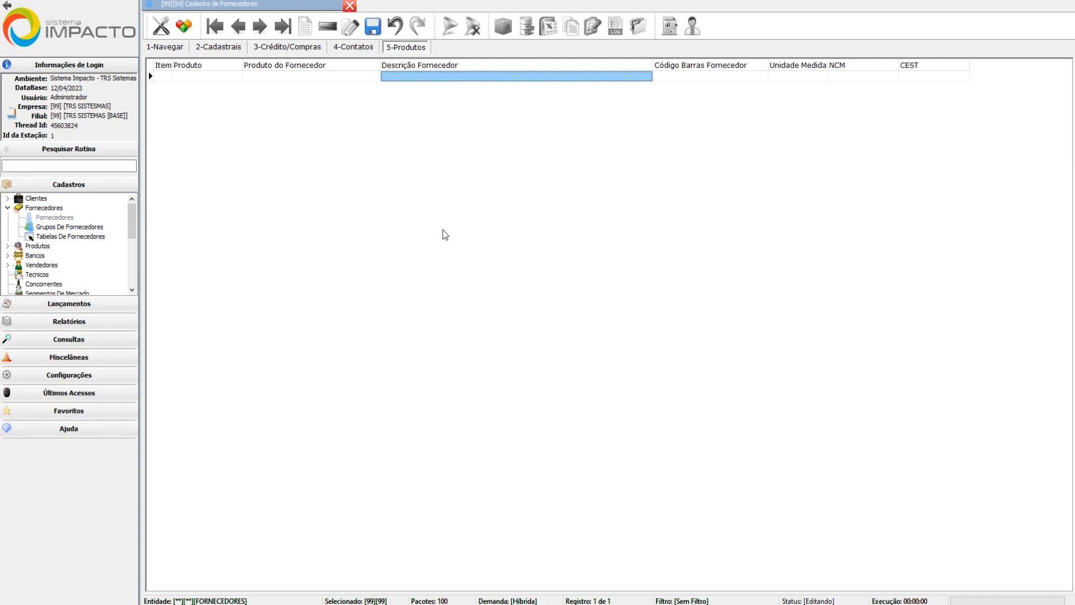
{"action": "key", "text": "Tab"}
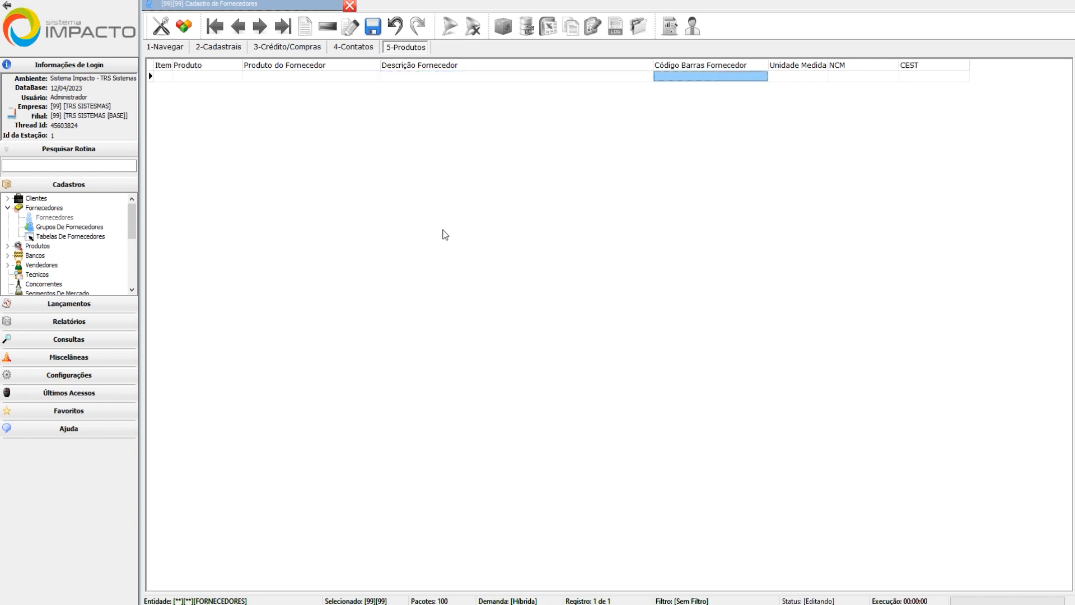
{"action": "key", "text": "Tab"}
{"action": "key", "text": "Tab"}
{"action": "key", "text": "Tab"}
{"action": "key", "text": "shift+Tab"}
{"action": "key", "text": "shift+Tab"}
{"action": "key", "text": "shift+Tab"}
{"action": "key", "text": "Left"}
{"action": "key", "text": "Left"}
{"action": "key", "text": "Left"}
{"action": "key", "text": "Left"}
{"action": "key", "text": "Right"}
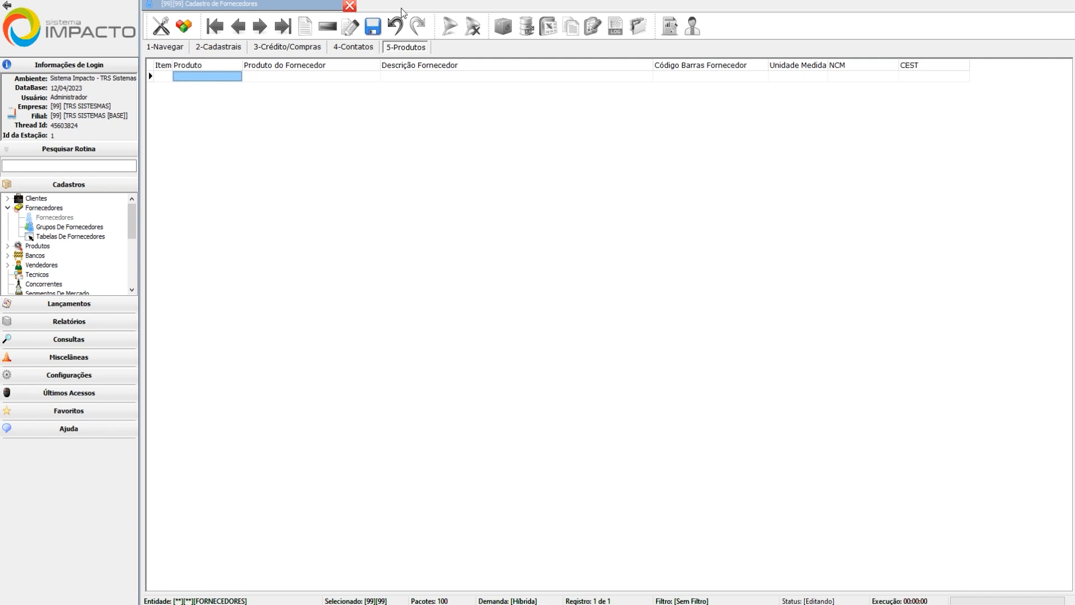
Step: Save FORNECEDOR A and set position query Emissão dates 01/01/2000 to 01/01/2049
{"action": "left_click", "coordinate": [373, 26]}
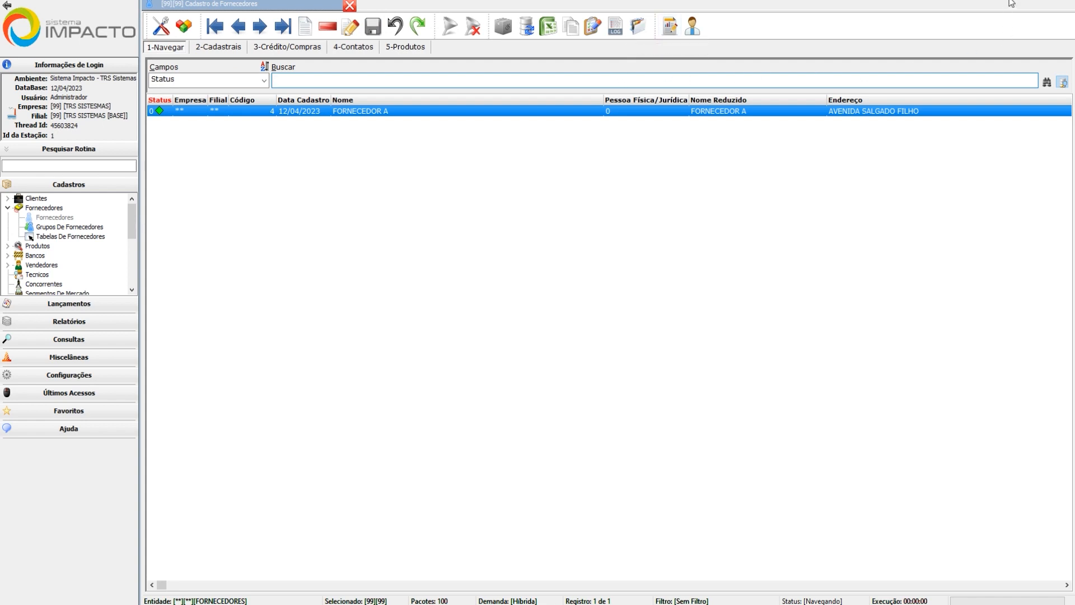
{"action": "left_click", "coordinate": [672, 29]}
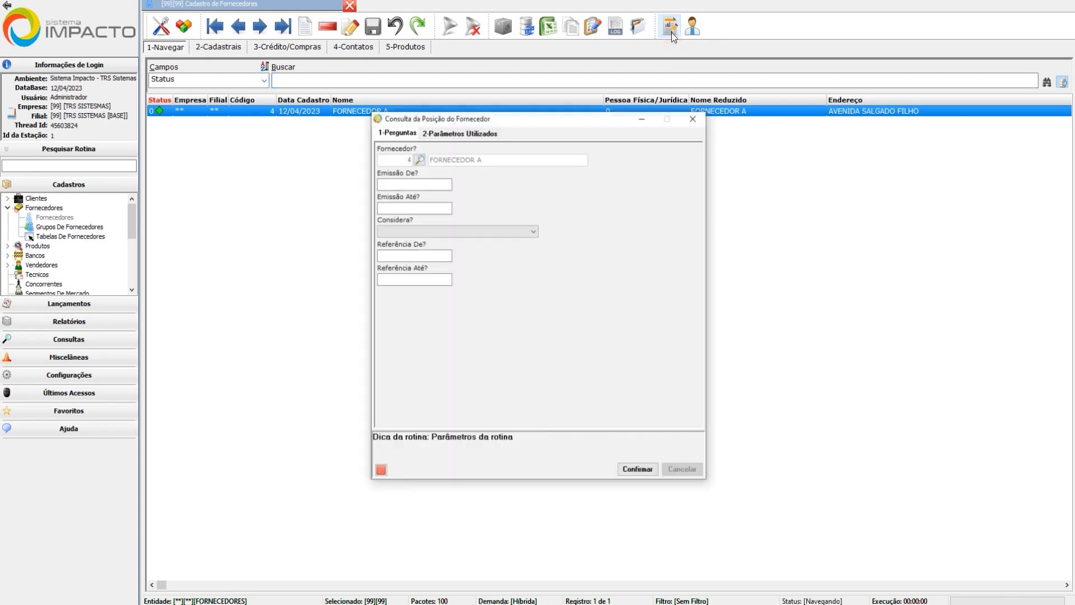
{"action": "left_click", "coordinate": [432, 184]}
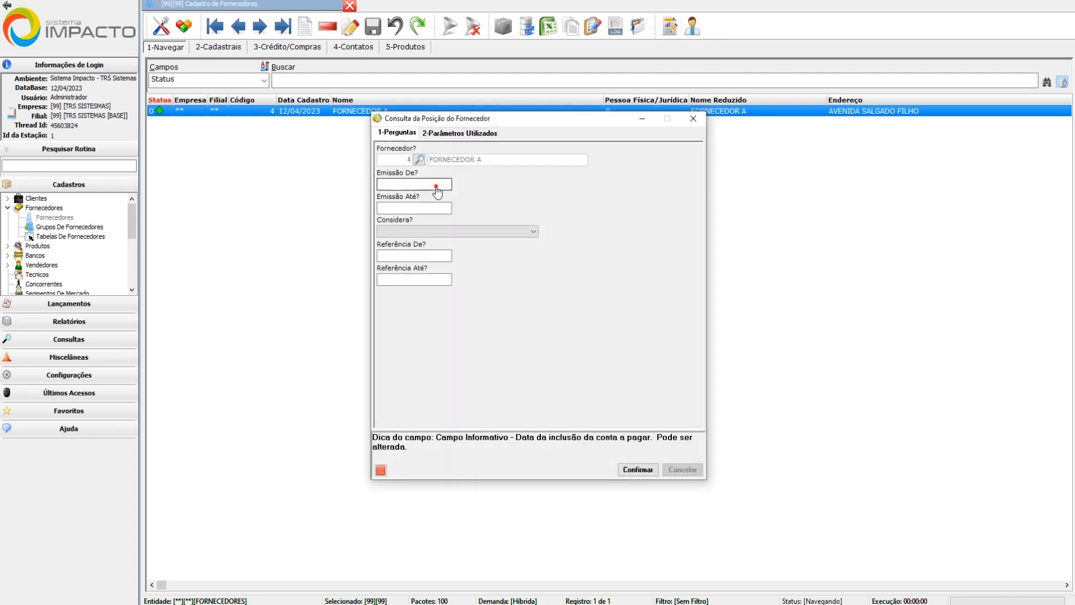
{"action": "type", "text": "01012000"}
{"action": "key", "text": "Tab"}
{"action": "type", "text": "01012049"}
{"action": "key", "text": "Tab"}
Step: Set Considera to 0=Vencimento, Referência dates 01/01/2000–01/01/2049, then close the query unrun
{"action": "left_click", "coordinate": [423, 231]}
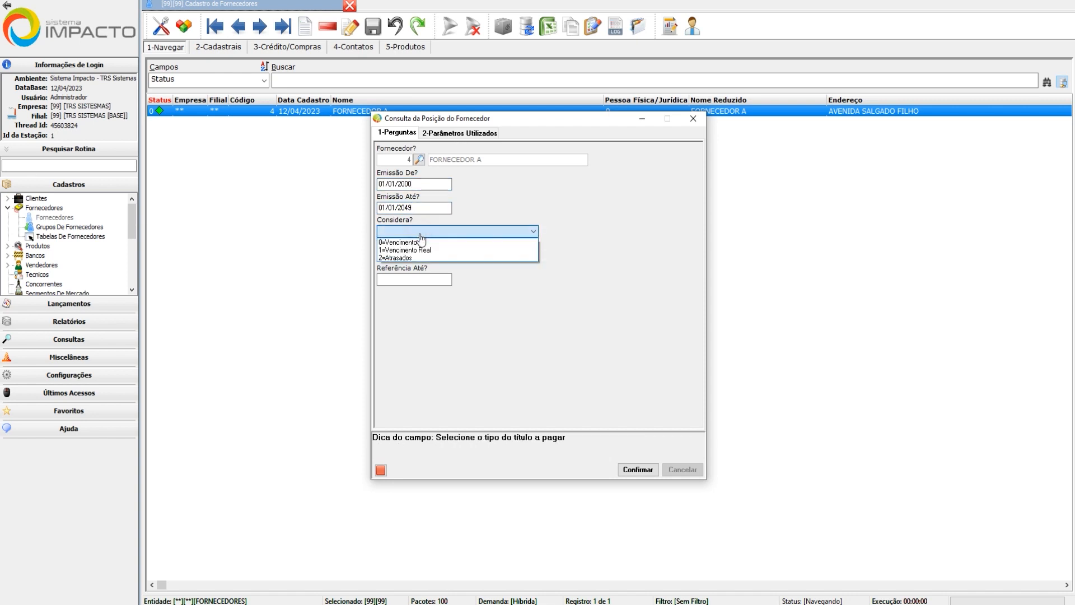
{"action": "left_click", "coordinate": [428, 243]}
{"action": "left_click", "coordinate": [426, 256]}
{"action": "type", "text": "01/01/2000"}
{"action": "key", "text": "Tab"}
{"action": "type", "text": "01012049"}
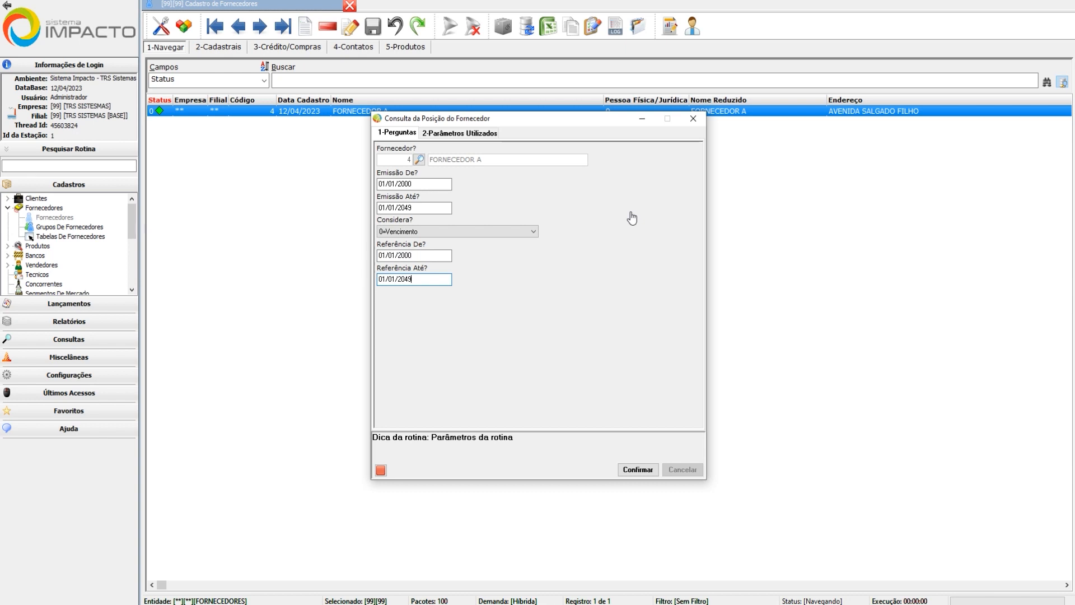
{"action": "left_click", "coordinate": [698, 120]}
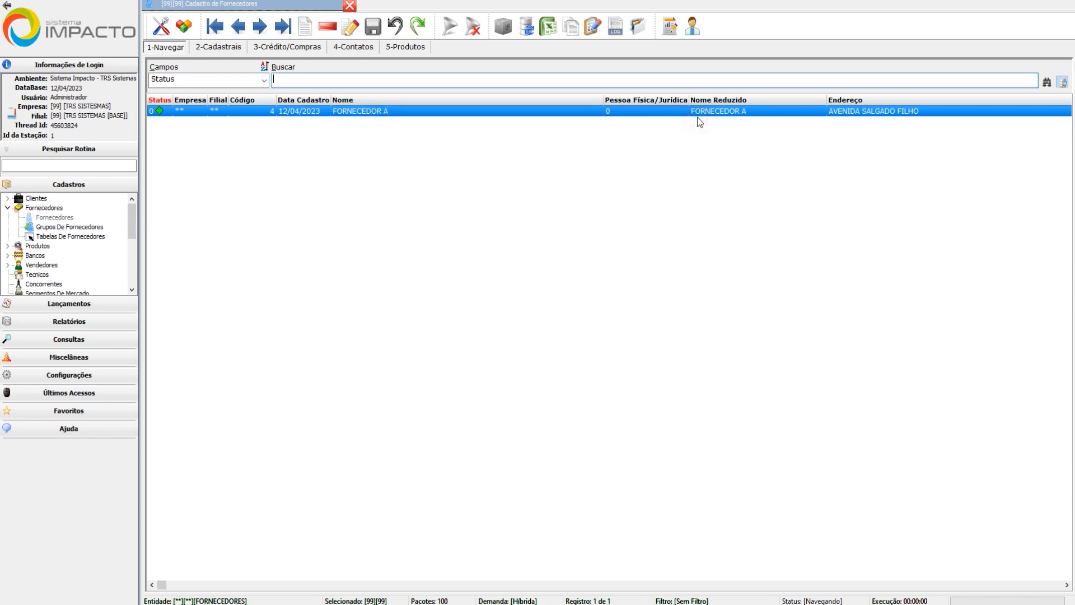